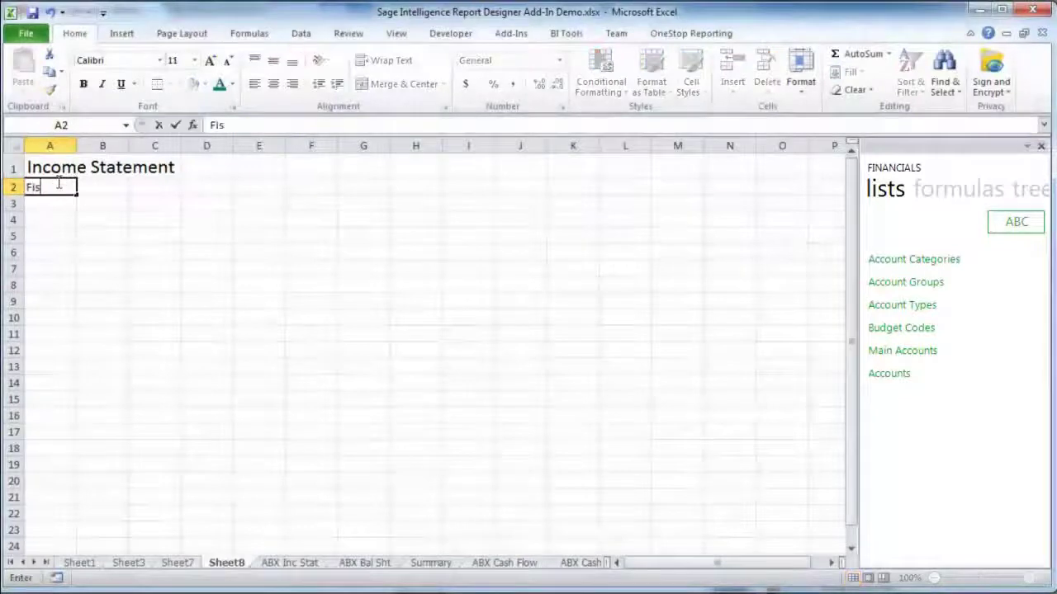
# Enter the Fiscal Year label in A2 with 2010 in B2, using a larger font and a column A wide enough for it.
pyautogui.press('Tab')
pyautogui.write('2')
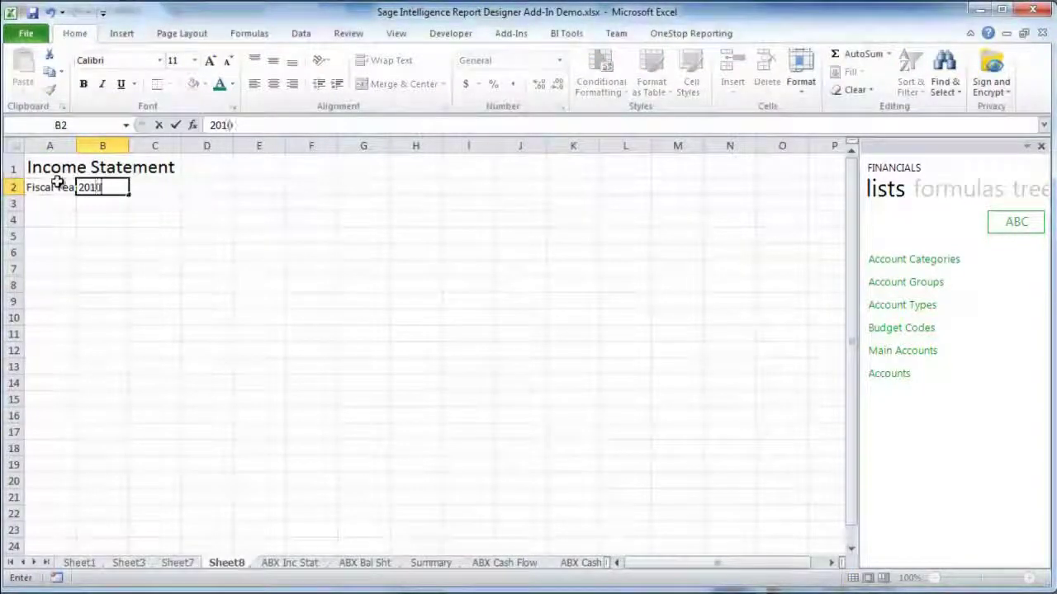
pyautogui.moveTo(56, 182); pyautogui.dragTo(118, 188)
pyautogui.click(211, 62)
pyautogui.moveTo(77, 146); pyautogui.dragTo(95, 145)
pyautogui.click(100, 241)
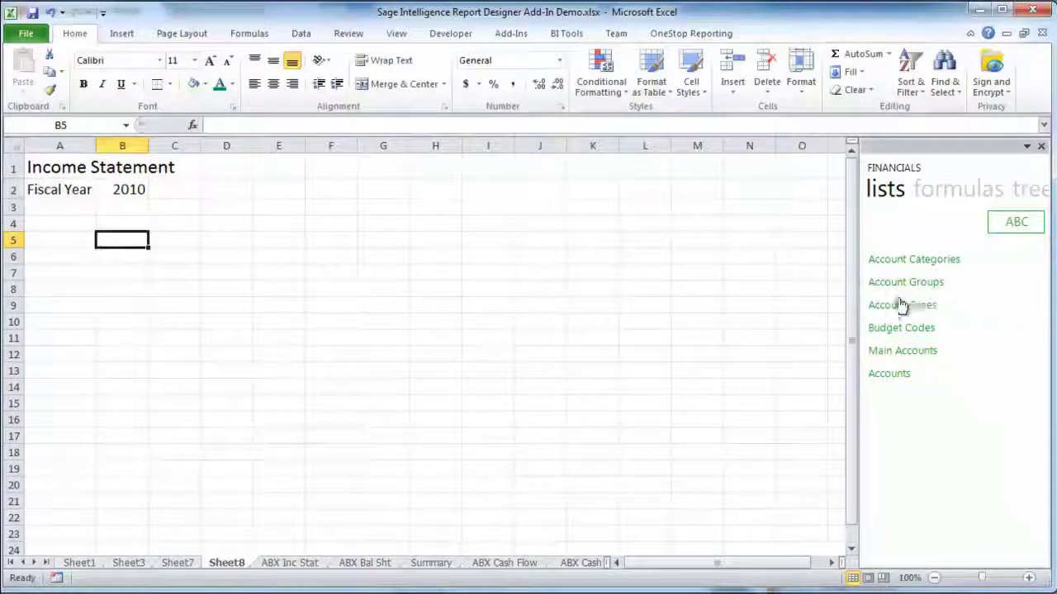
# Insert the Account Types list at B4 without its first ten entries (rows 5 to 14), and fit columns B and C to their contents.
pyautogui.moveTo(901, 304); pyautogui.dragTo(119, 221)
pyautogui.moveTo(13, 240); pyautogui.dragTo(14, 387)
pyautogui.rightClick(12, 244)
pyautogui.click(50, 267)
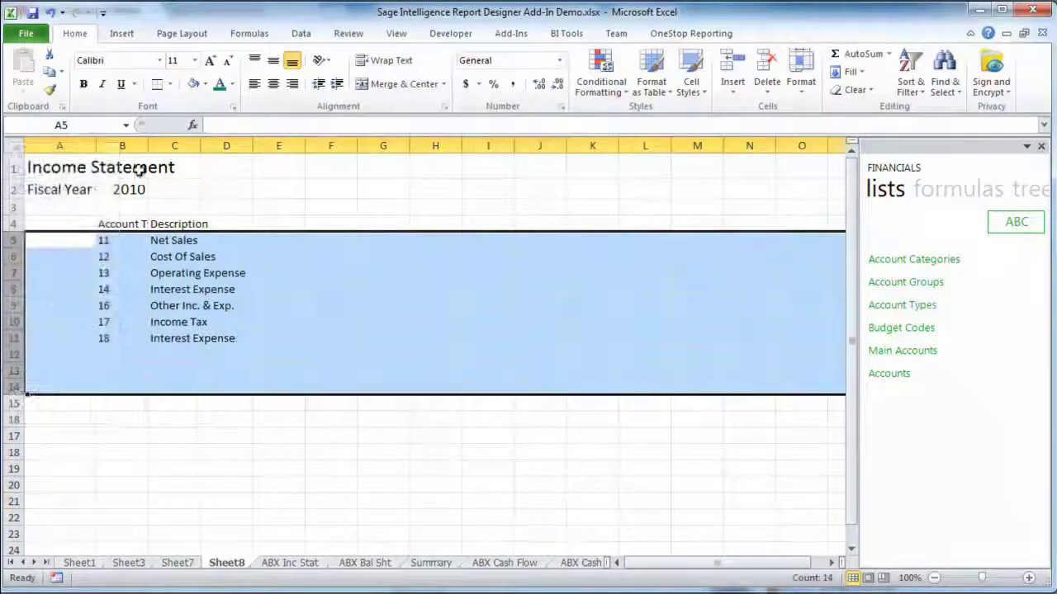
pyautogui.moveTo(147, 145); pyautogui.dragTo(303, 145)
pyautogui.click(312, 299)
# Enter January in D3 with period number 1 in D4, and centre both cells.
pyautogui.click(318, 208)
pyautogui.write('I')
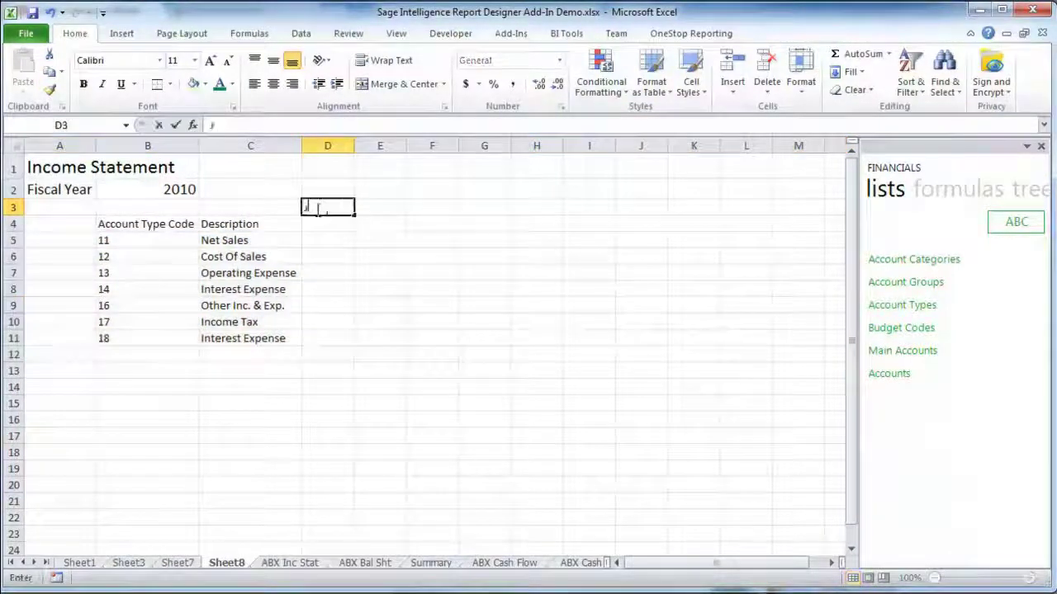
pyautogui.write('anuary')
pyautogui.press('Return')
pyautogui.write('1')
pyautogui.moveTo(321, 208); pyautogui.dragTo(326, 221)
# Fill the whole worksheet's background with white.
pyautogui.click(13, 145)
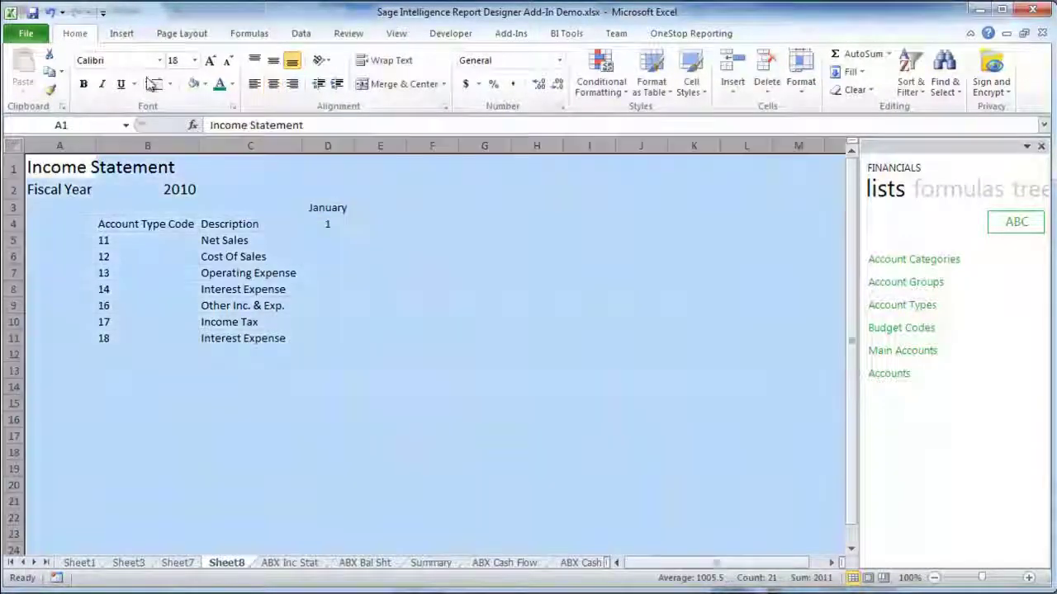
pyautogui.click(204, 83)
pyautogui.click(198, 118)
pyautogui.click(248, 289)
# Shade the January heading and period cells D3:D4 light green.
pyautogui.moveTo(328, 207); pyautogui.dragTo(328, 223)
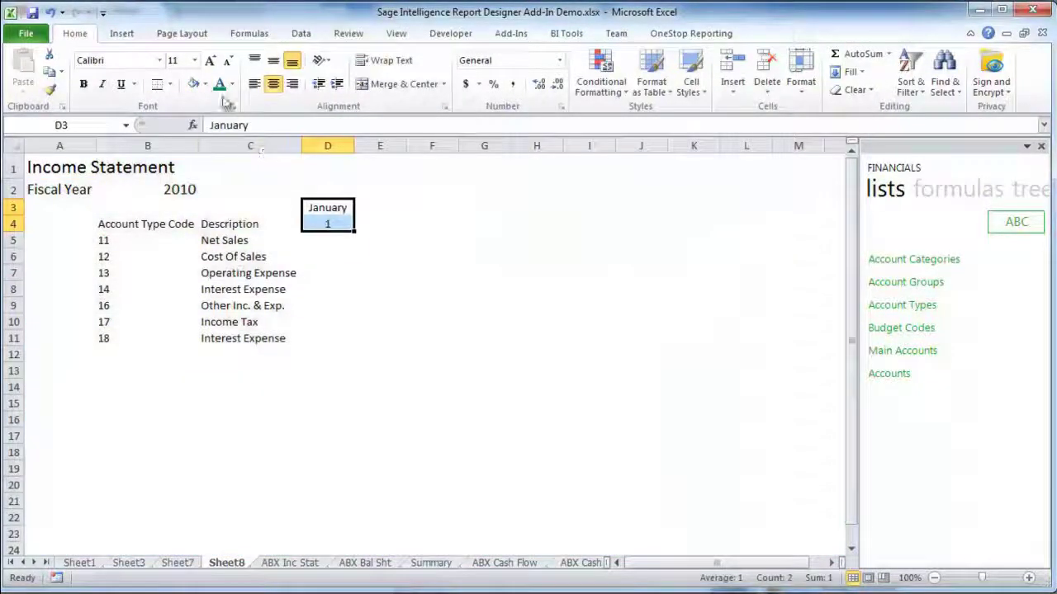
pyautogui.click(204, 83)
pyautogui.click(198, 231)
pyautogui.click(321, 286)
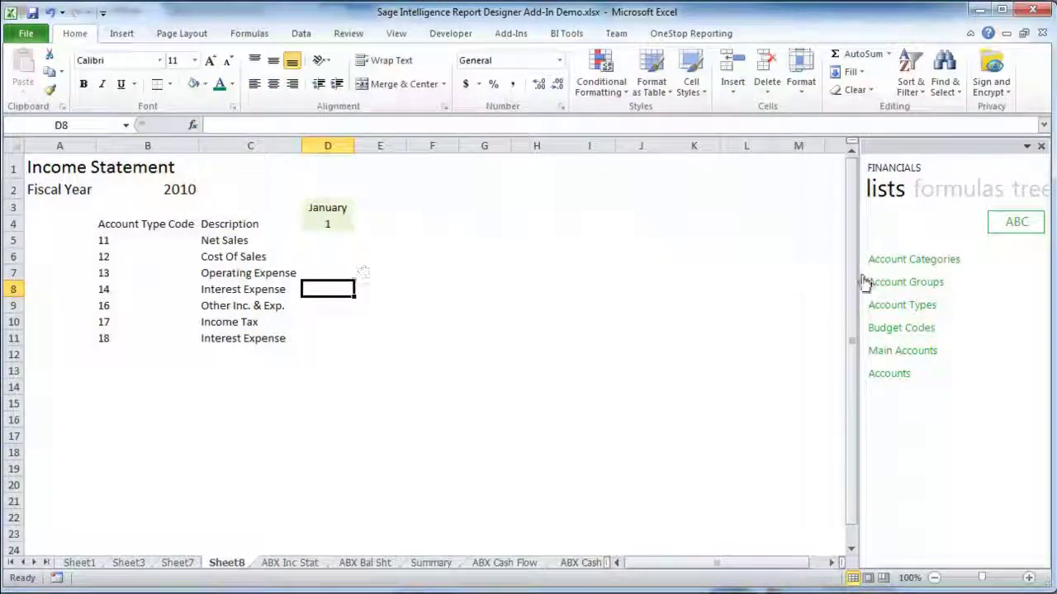
# Add the Actual formula to Net Sales in D5, with Year linked to $B$2 and Period to D$4.
pyautogui.scroll(-1, 916, 265)
pyautogui.moveTo(916, 273); pyautogui.dragTo(352, 240)
pyautogui.click(193, 125)
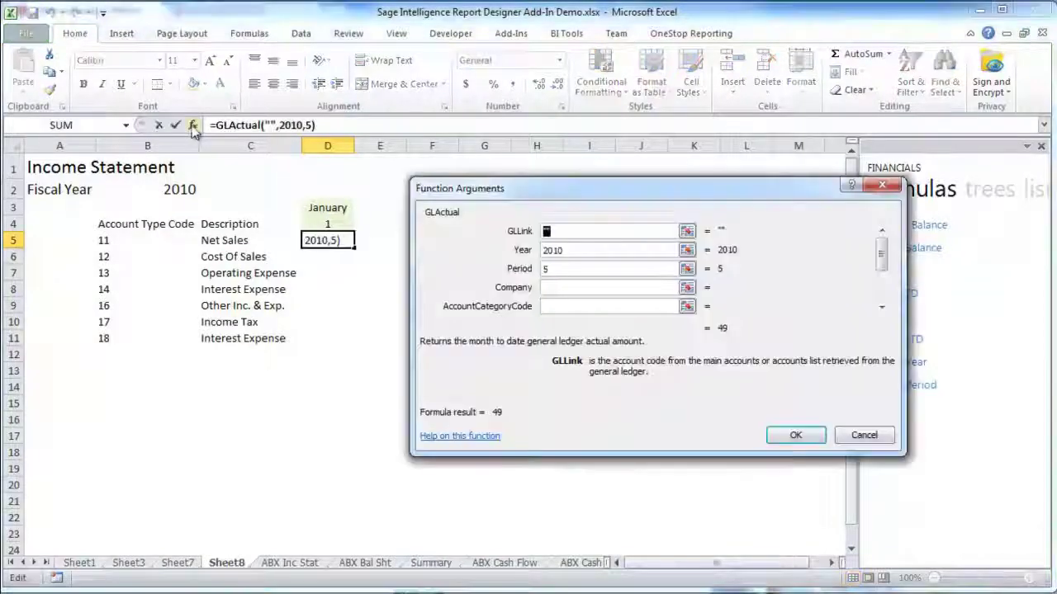
pyautogui.doubleClick(583, 250)
pyautogui.click(179, 189)
pyautogui.doubleClick(570, 269)
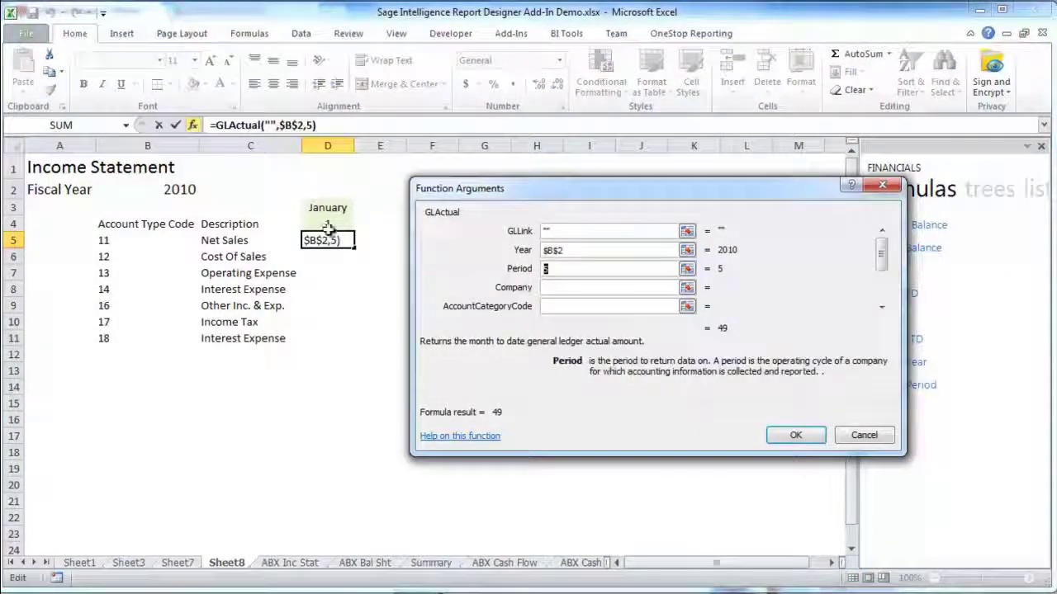
pyautogui.click(328, 223)
# Link the formula's AccountTypeCode to $B5 and fill it down through D11.
pyautogui.click(881, 306)
pyautogui.click(882, 307)
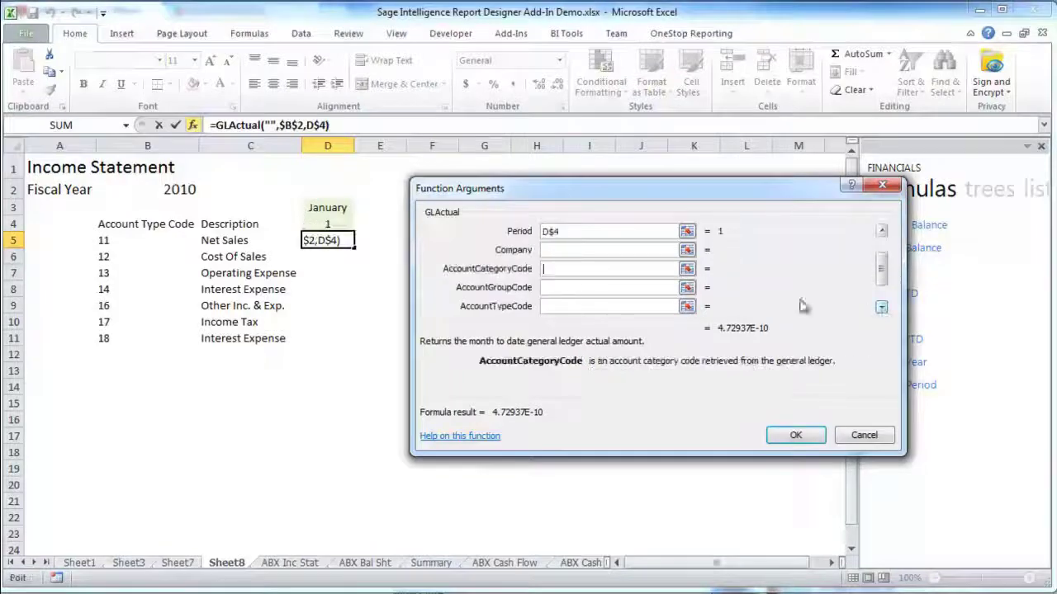
pyautogui.click(566, 307)
pyautogui.click(130, 241)
pyautogui.press('F4')
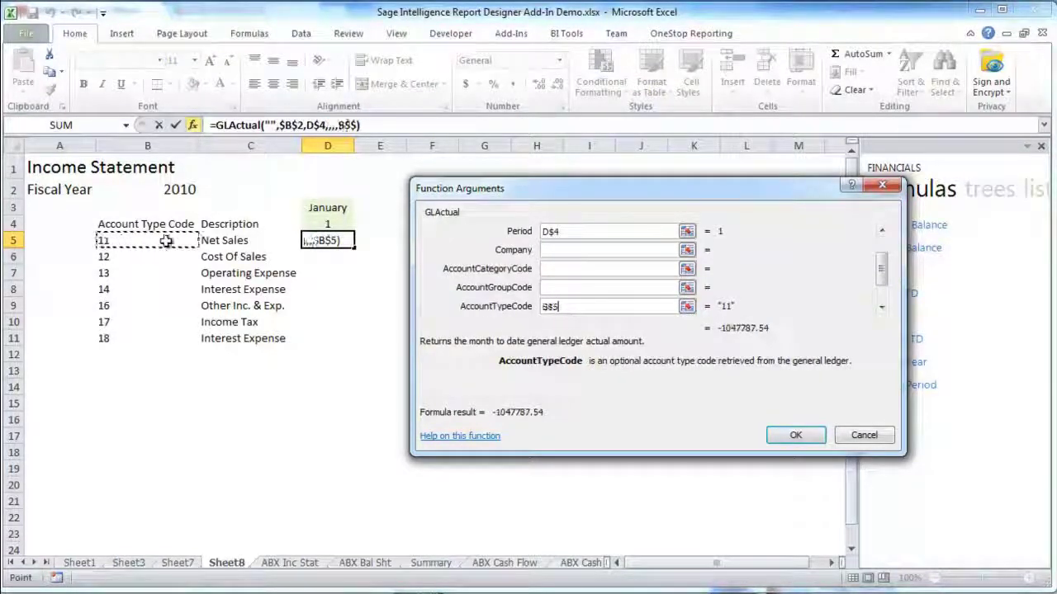
pyautogui.click(795, 436)
pyautogui.doubleClick(355, 248)
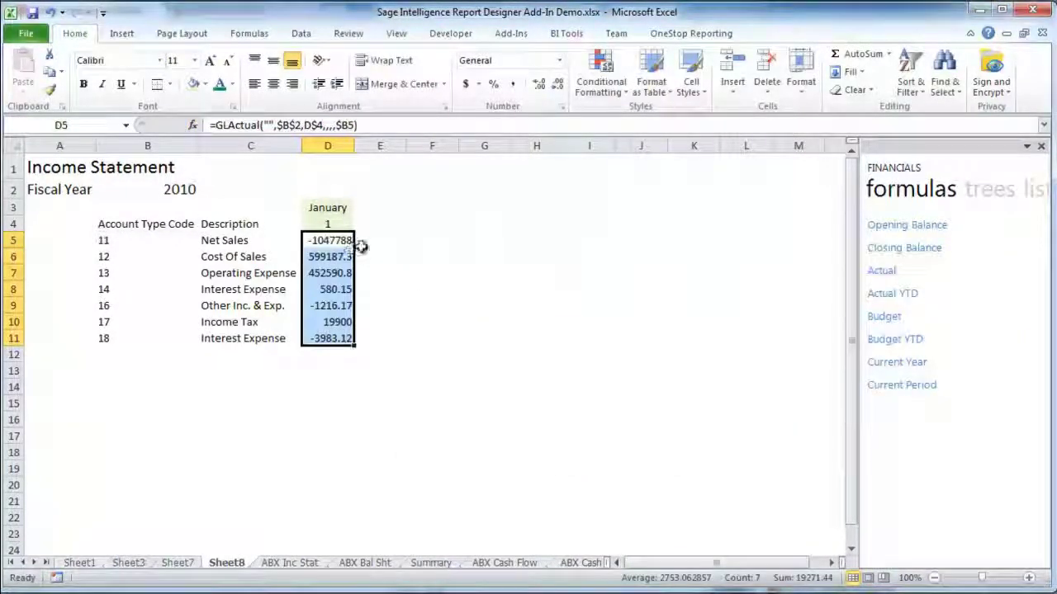
# Insert two blank rows above the Operating Expense row.
pyautogui.click(15, 268)
pyautogui.rightClick(14, 271)
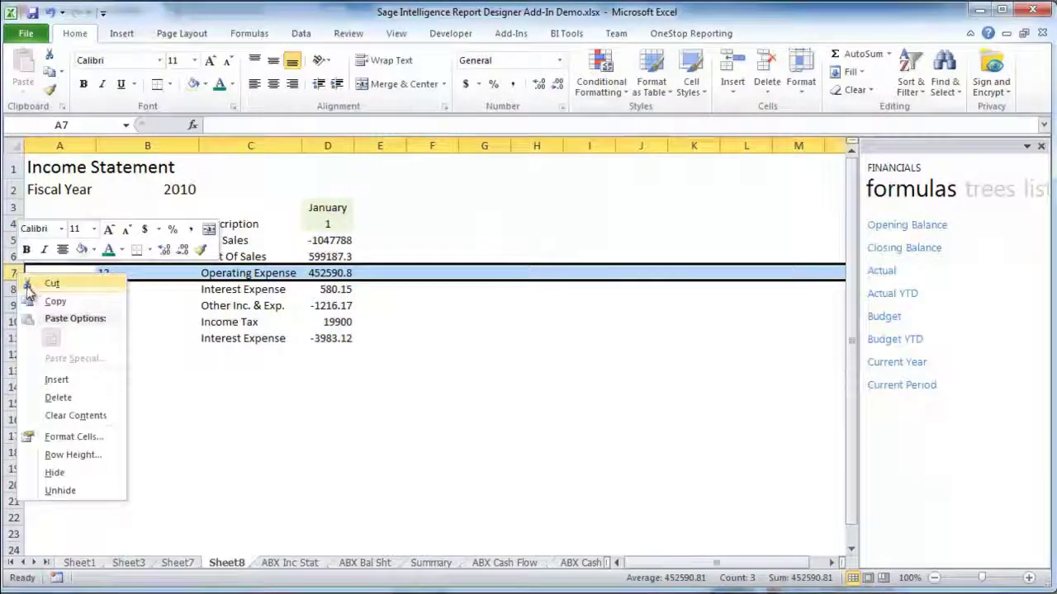
pyautogui.click(83, 377)
pyautogui.press('F4')
# Enter a bold Gross Profit label in C7 below Cost Of Sales.
pyautogui.click(237, 274)
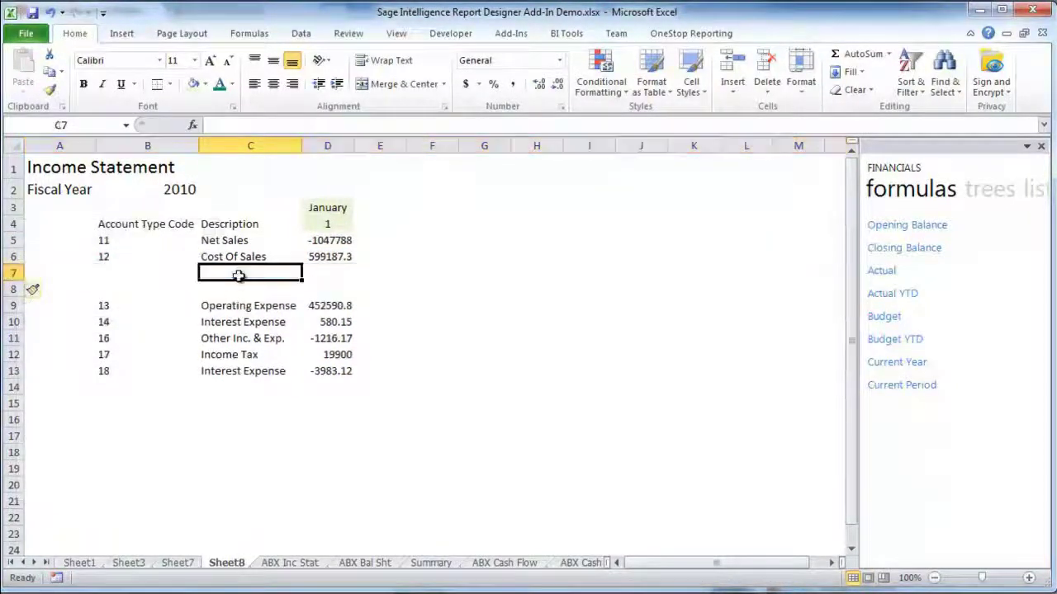
pyautogui.write('Gross')
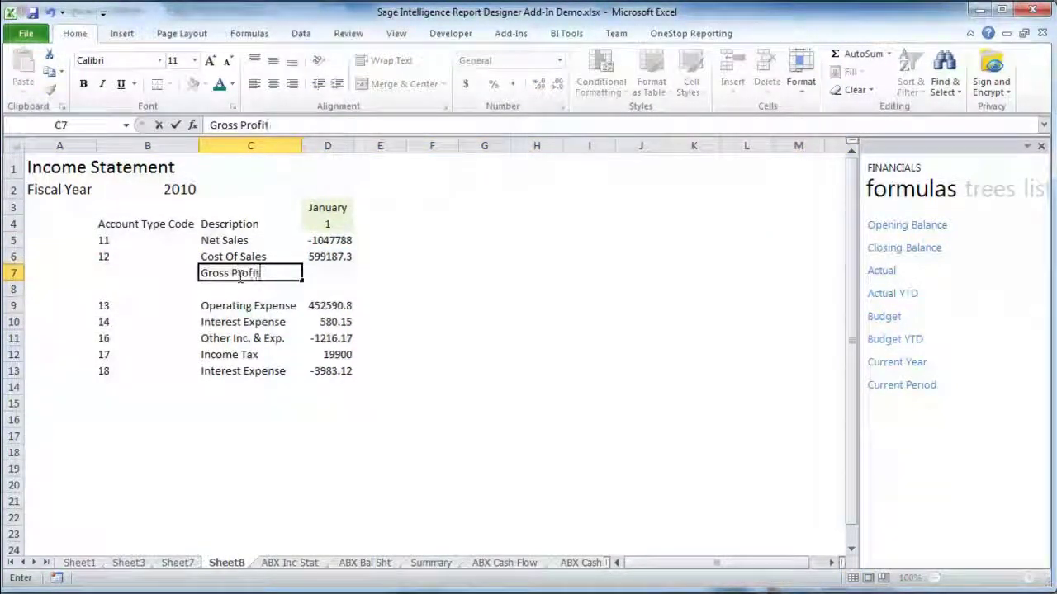
pyautogui.write(' Profit')
pyautogui.hotkey('ctrl', 'b')
pyautogui.press('Tab')
# Reverse the sign of the Net Sales formula in D5 by putting a minus before GLActual.
pyautogui.click(313, 239)
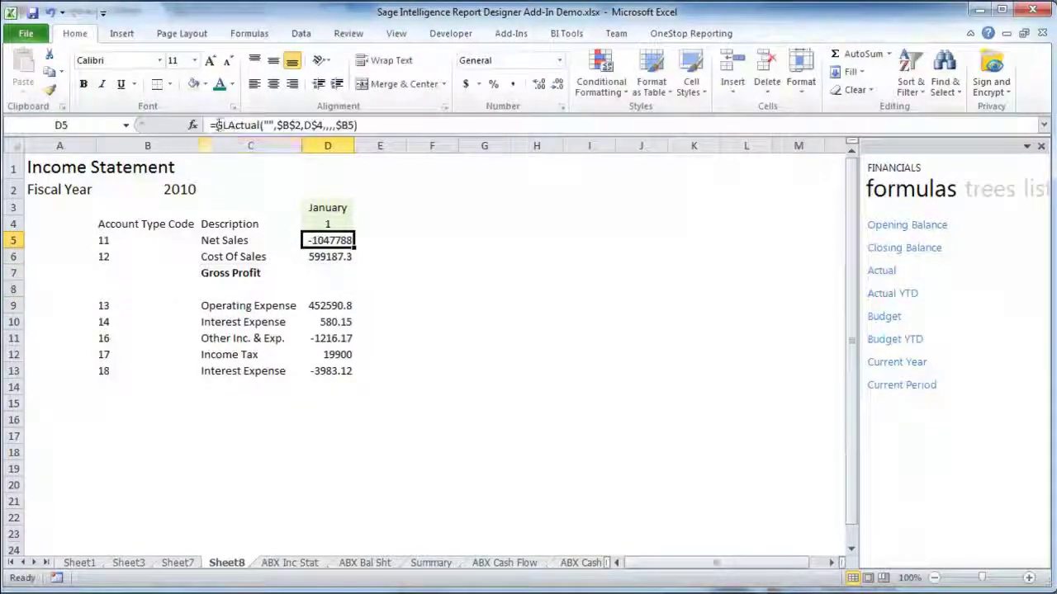
pyautogui.click(216, 125)
pyautogui.write('-')
pyautogui.press('Return')
# Calculate January's Gross Profit in D7 as =D5-D6 and make it bold.
pyautogui.click(327, 273)
pyautogui.write('=')
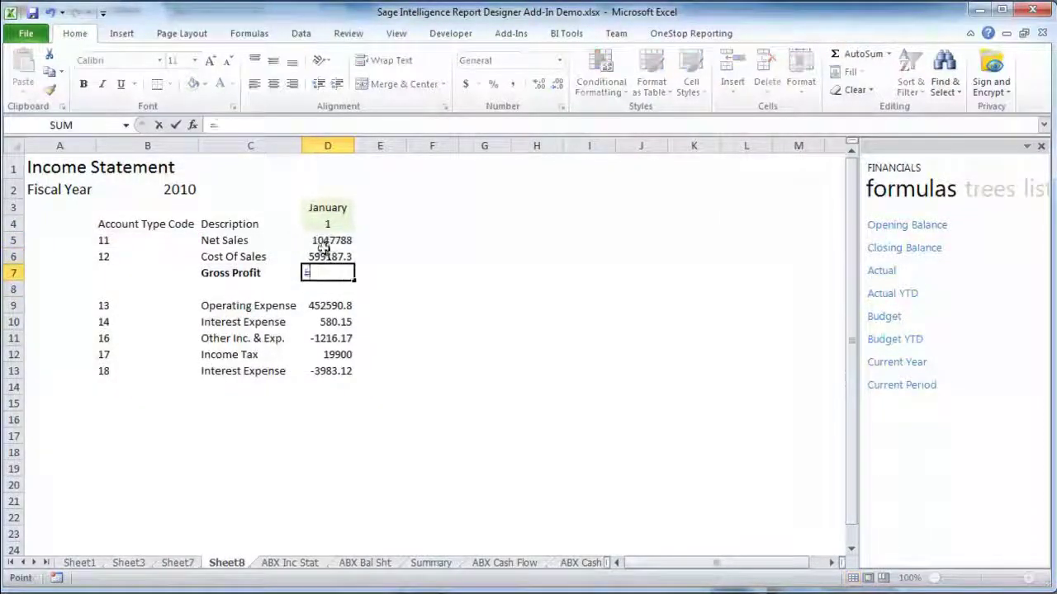
pyautogui.click(329, 258)
pyautogui.press('Return')
pyautogui.click(339, 273)
pyautogui.hotkey('ctrl', 'b')
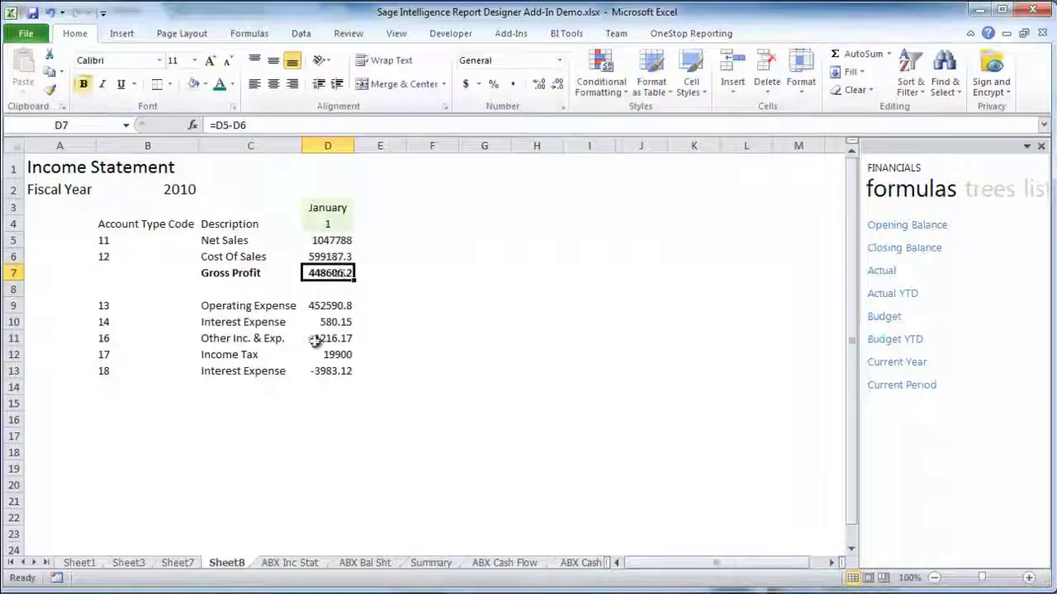
# Sum the expense amounts D9:D13 into D14 and make the total bold.
pyautogui.moveTo(328, 307); pyautogui.dragTo(326, 386)
pyautogui.click(848, 62)
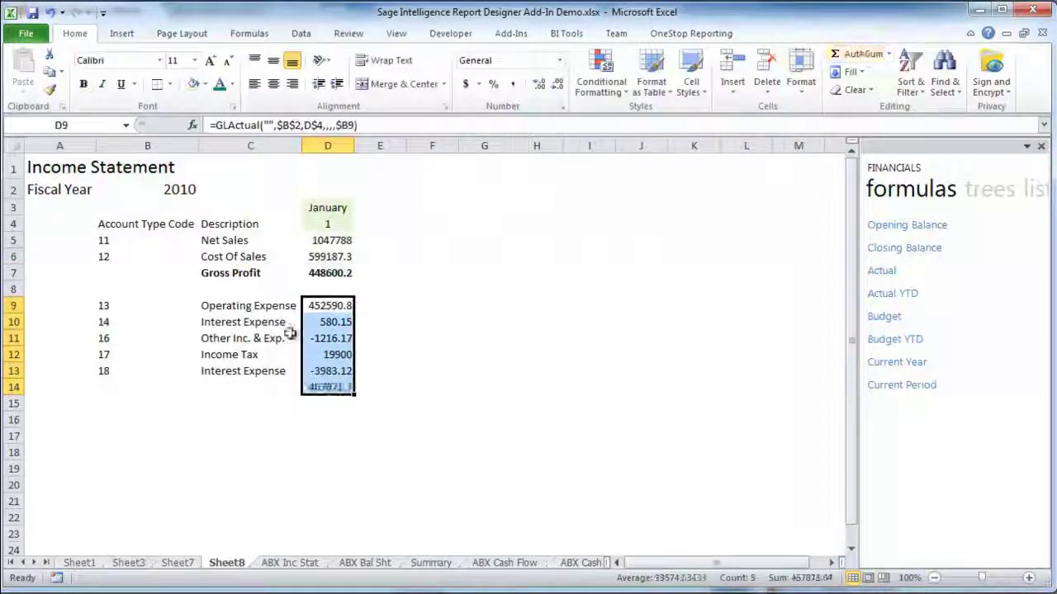
pyautogui.click(330, 386)
pyautogui.hotkey('ctrl', 'b')
# Enter a bold Total Expenses label in C14.
pyautogui.click(256, 387)
pyautogui.write('Total E')
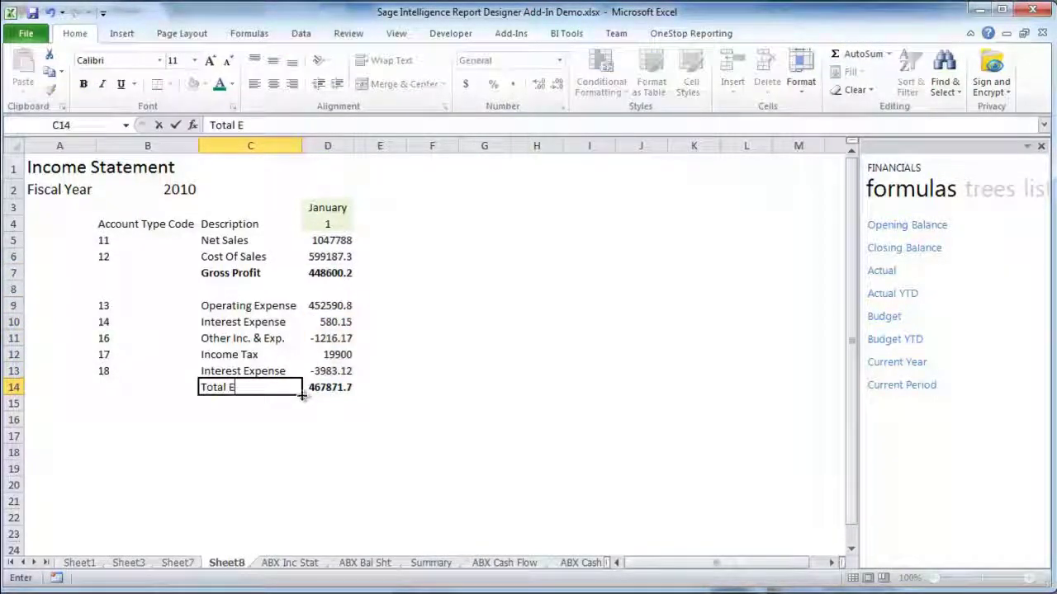
pyautogui.write('xpenses')
pyautogui.press('Return')
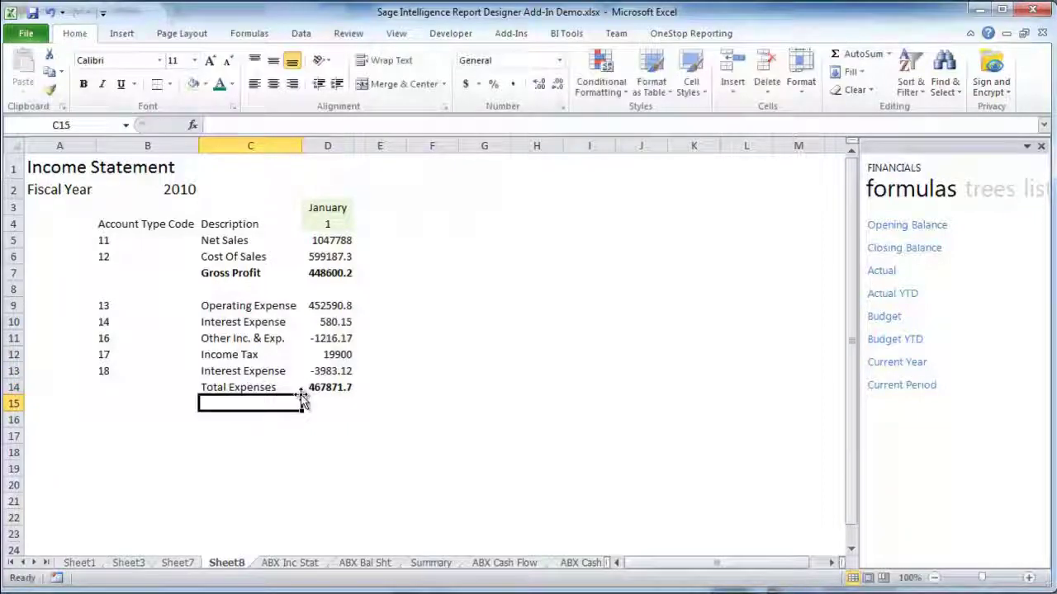
pyautogui.click(299, 390)
pyautogui.hotkey('ctrl', 'b')
# Enter a bold Net Profit label in C16.
pyautogui.click(248, 419)
pyautogui.write('Net PRo')
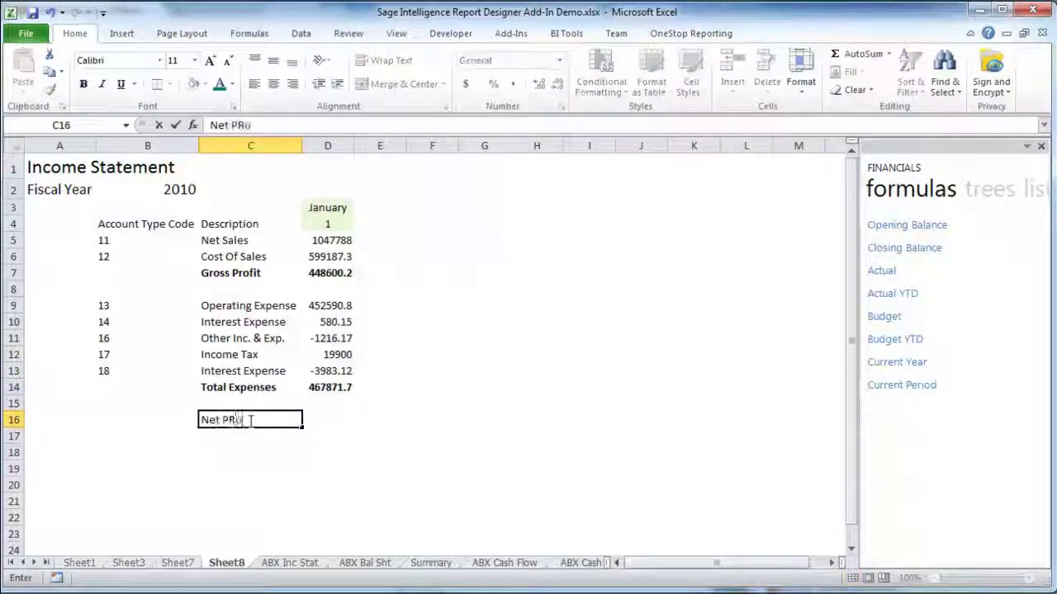
pyautogui.write('fit')
pyautogui.press('Return')
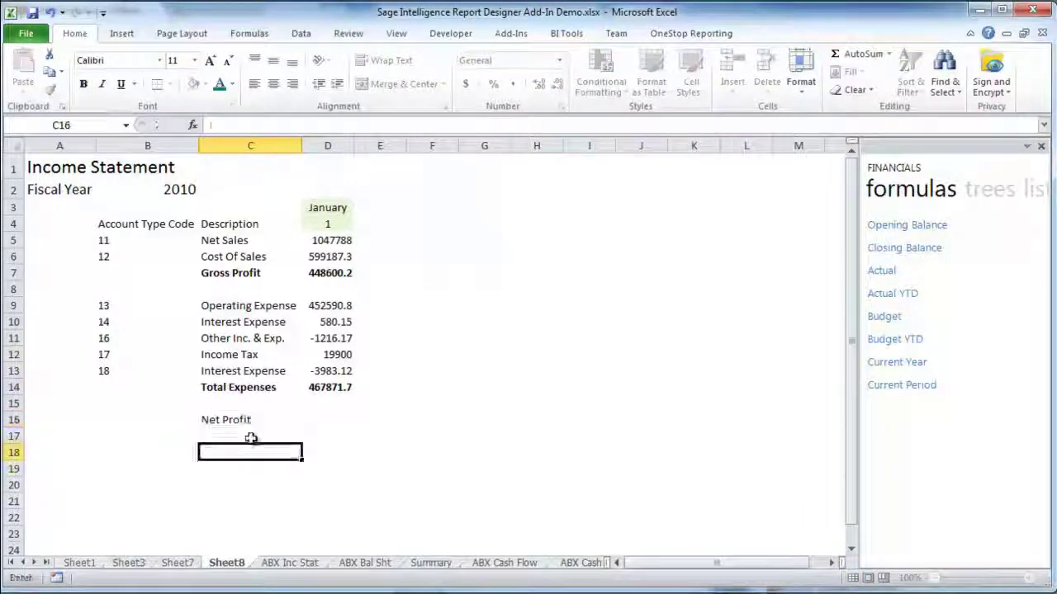
pyautogui.click(293, 420)
pyautogui.hotkey('ctrl', 'b')
# Calculate January's Net Profit in D16 as =D7-D14.
pyautogui.click(334, 419)
pyautogui.write('=')
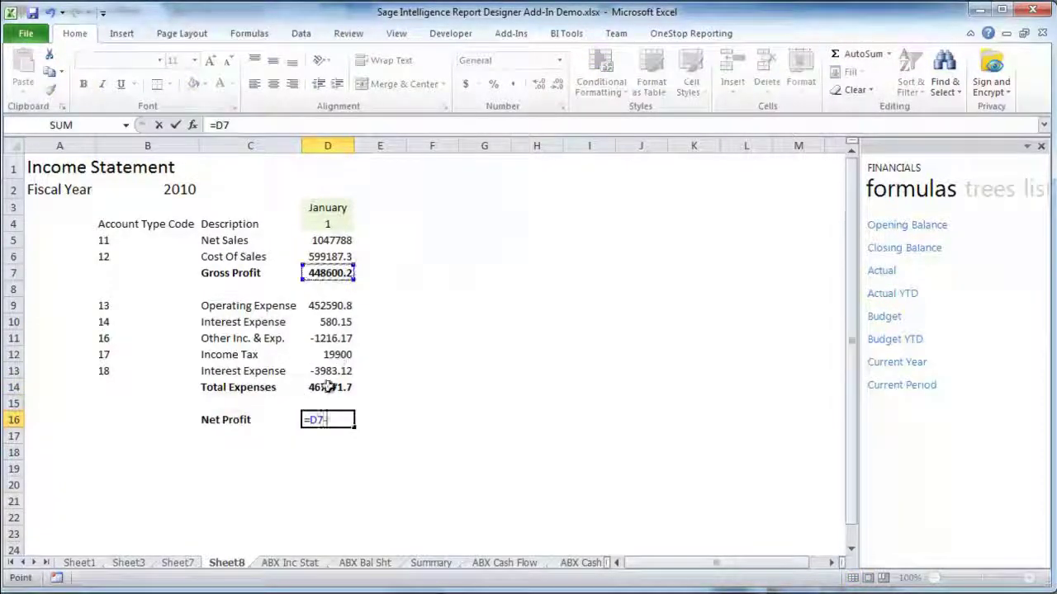
pyautogui.press('Return')
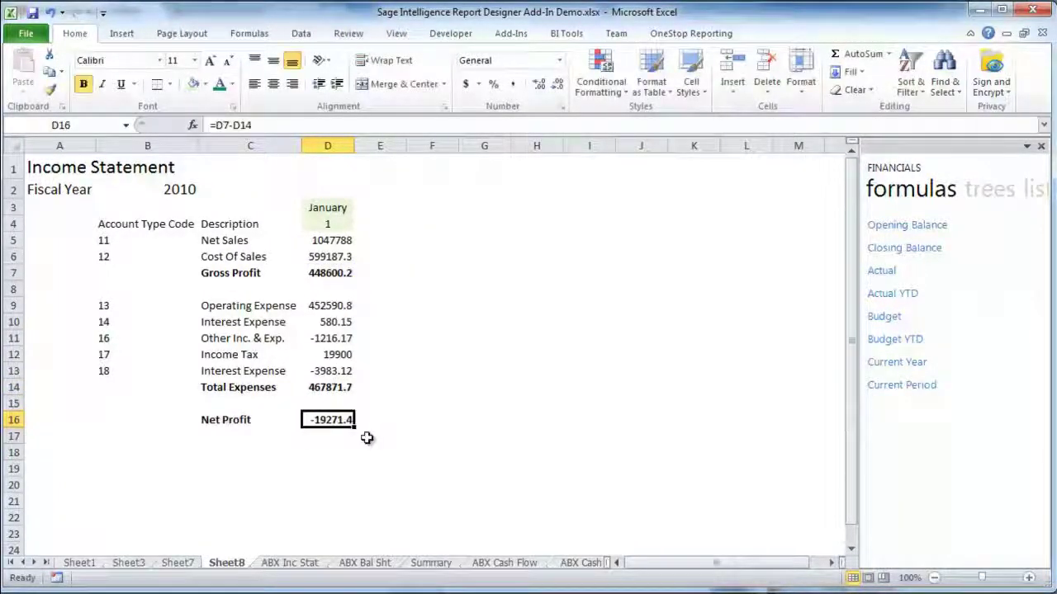
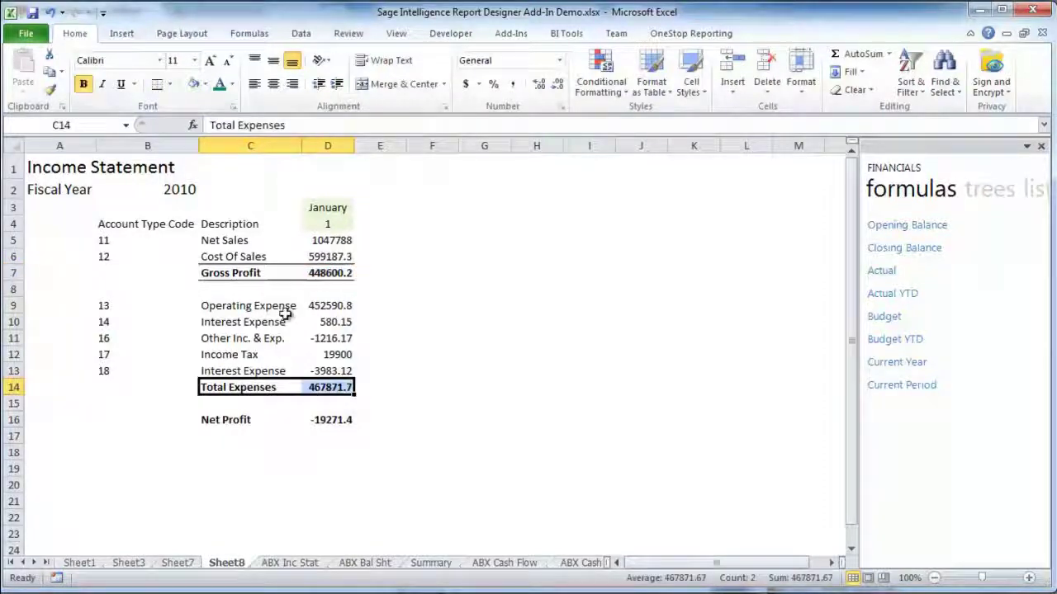
# Apply a top and thick bottom border to the Net Profit cells C16:D16.
pyautogui.moveTo(247, 419); pyautogui.dragTo(330, 420)
pyautogui.click(169, 84)
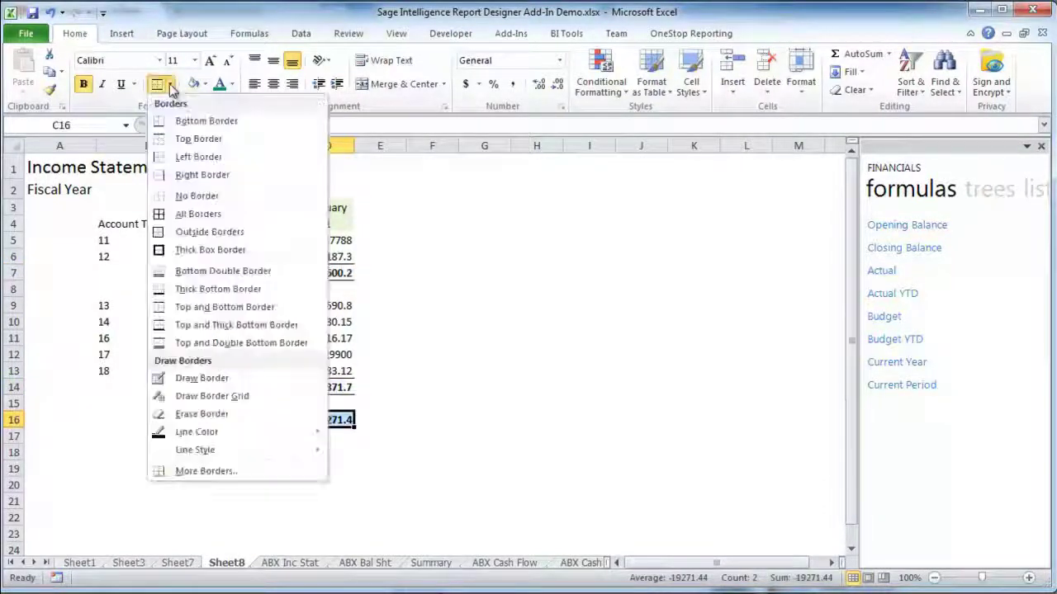
pyautogui.click(201, 319)
pyautogui.click(386, 385)
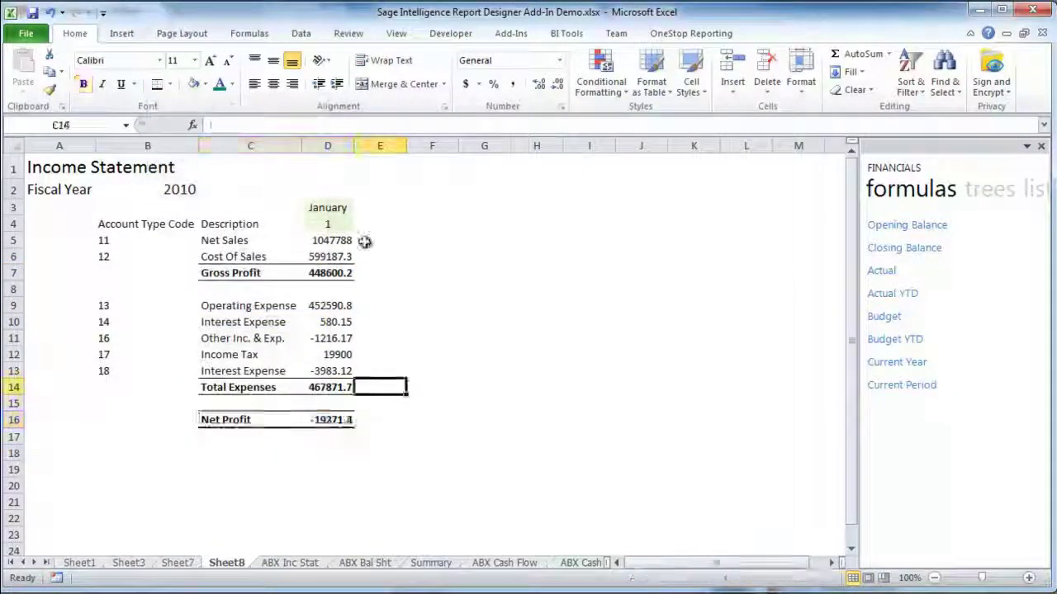
# Fill the January column D across to column I to cover January through June.
pyautogui.click(332, 145)
pyautogui.moveTo(353, 156); pyautogui.dragTo(609, 174)
pyautogui.click(651, 285)
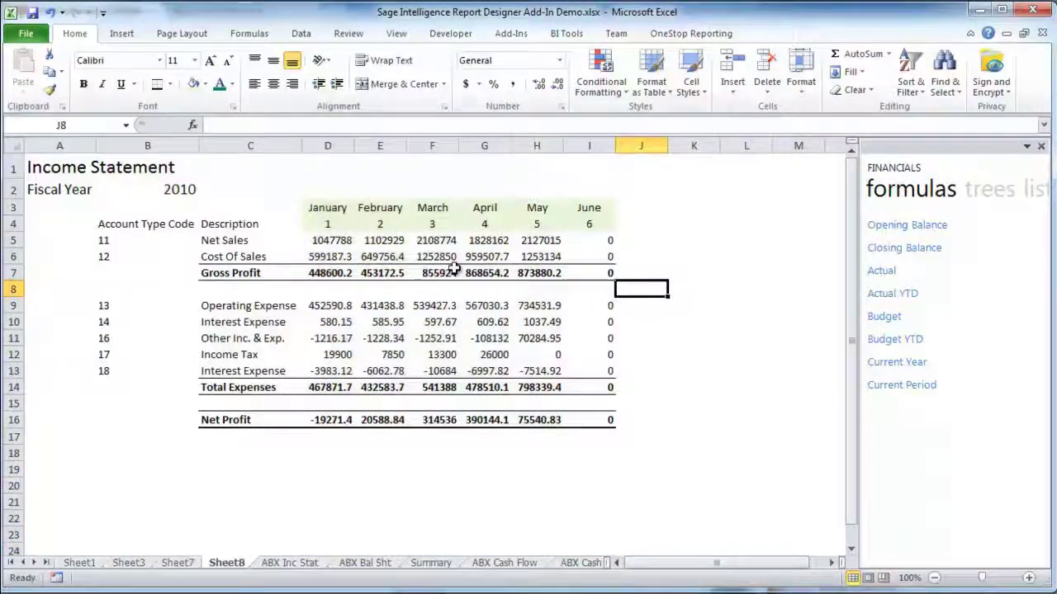
# Format D5:I16 as Currency with two decimals, no symbol, and negative numbers in red parentheses.
pyautogui.moveTo(327, 240); pyautogui.dragTo(609, 422)
pyautogui.click(559, 60)
pyautogui.click(502, 441)
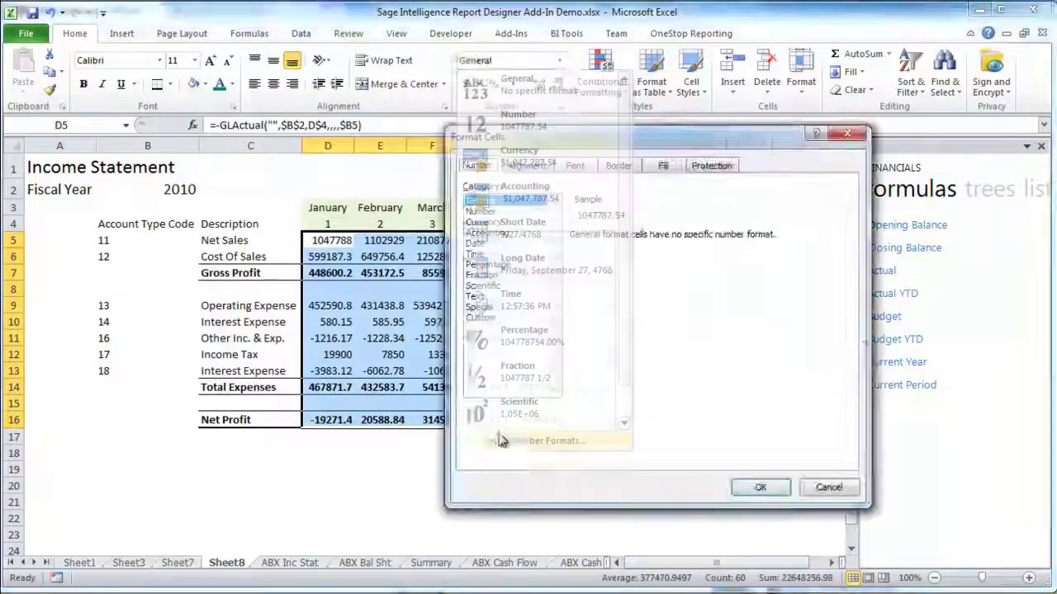
pyautogui.click(484, 222)
pyautogui.click(845, 256)
pyautogui.click(665, 272)
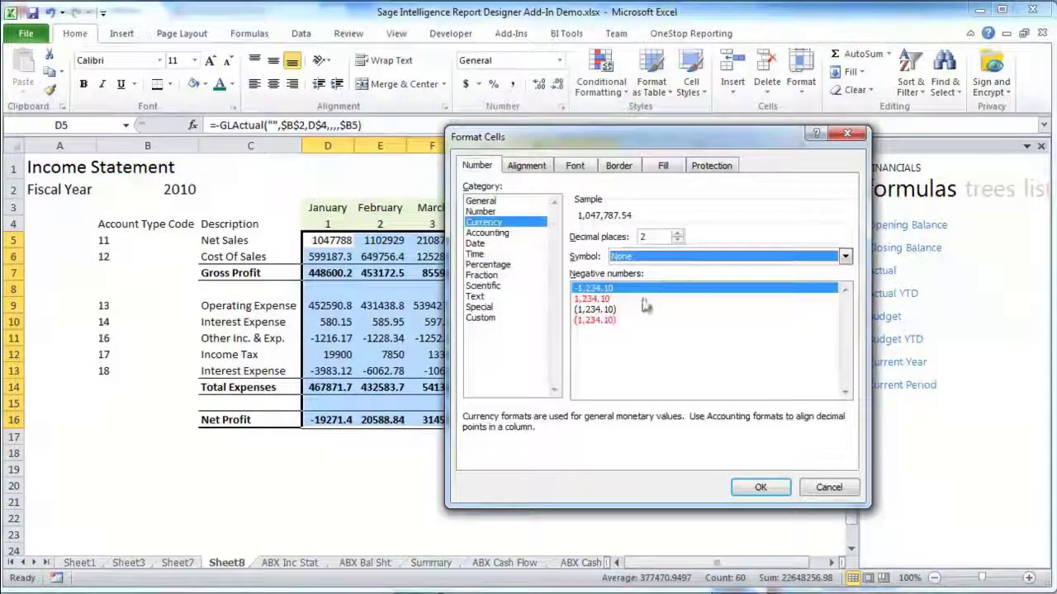
pyautogui.click(611, 320)
pyautogui.click(760, 487)
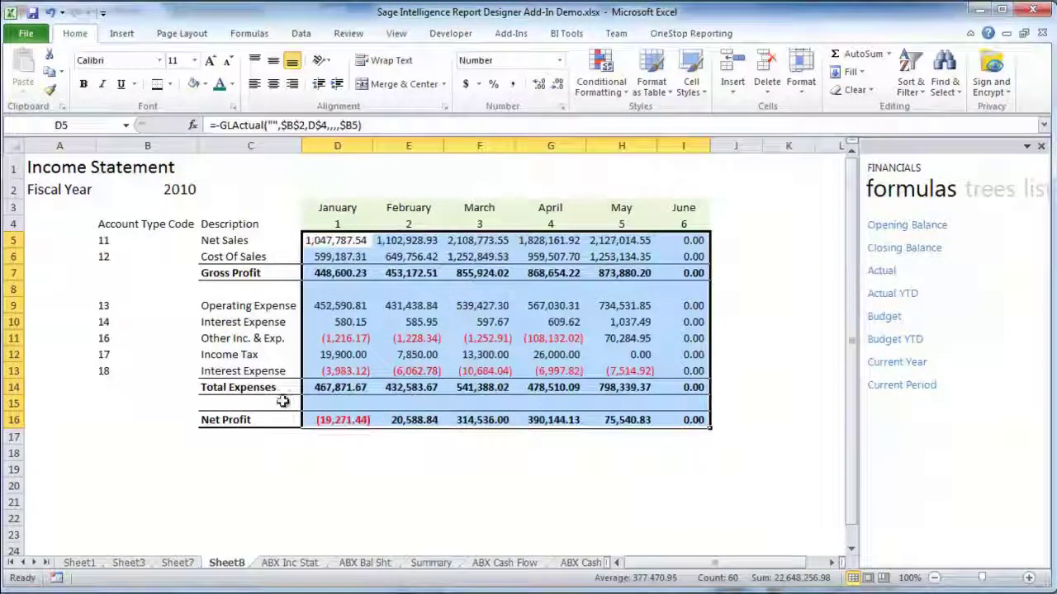
pyautogui.click(331, 468)
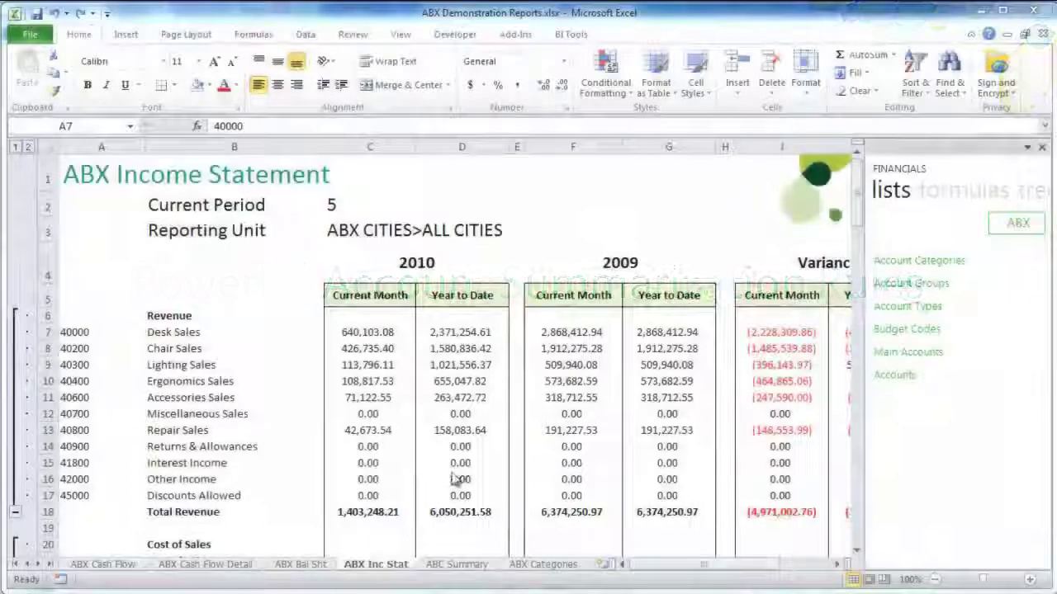
# In the ABX Income Statement, change the Desk Sales account code in A7 to the range 40000 TO 40600.
pyautogui.click(99, 332)
pyautogui.moveTo(98, 351); pyautogui.dragTo(192, 399)
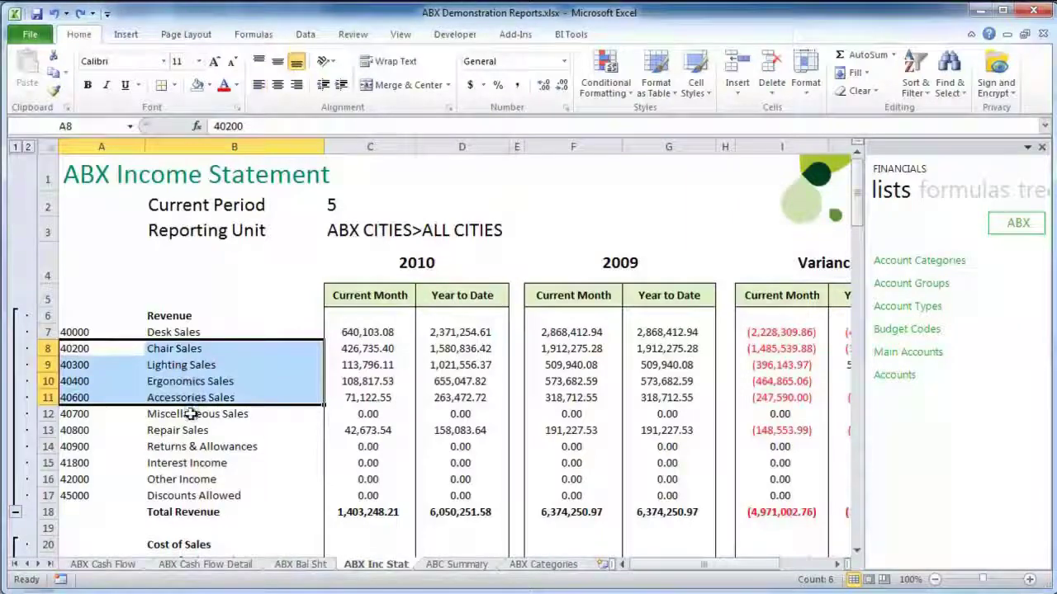
pyautogui.click(115, 332)
pyautogui.doubleClick(117, 333)
pyautogui.write('TO 40600')
pyautogui.press('Return')
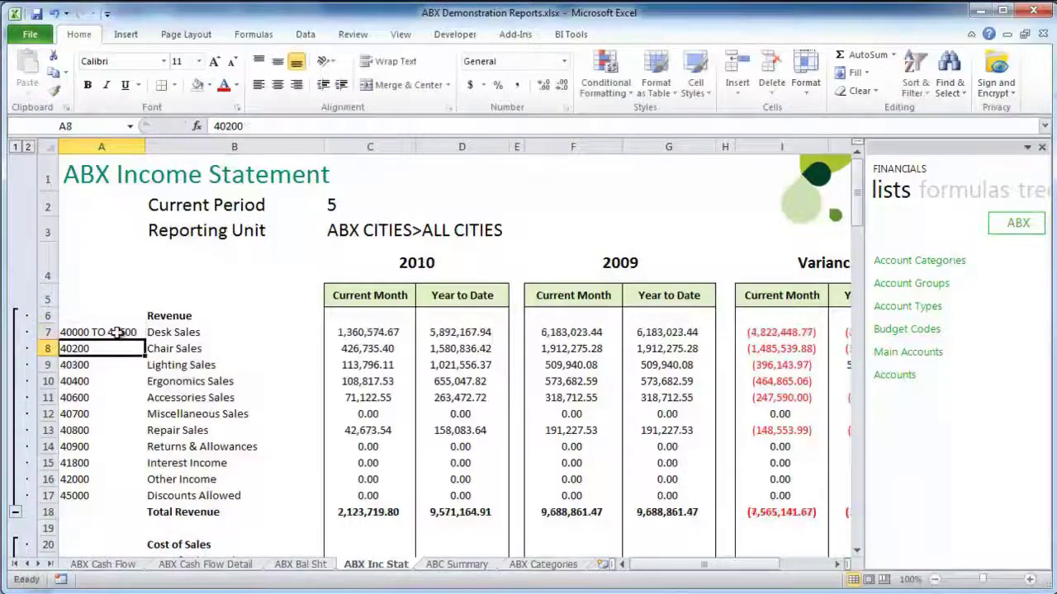
# Delete the Chair, Lighting, Ergonomics and Accessories Sales rows and rename Desk Sales as Inventory Sales.
pyautogui.click(339, 332)
pyautogui.moveTo(42, 349); pyautogui.dragTo(42, 397)
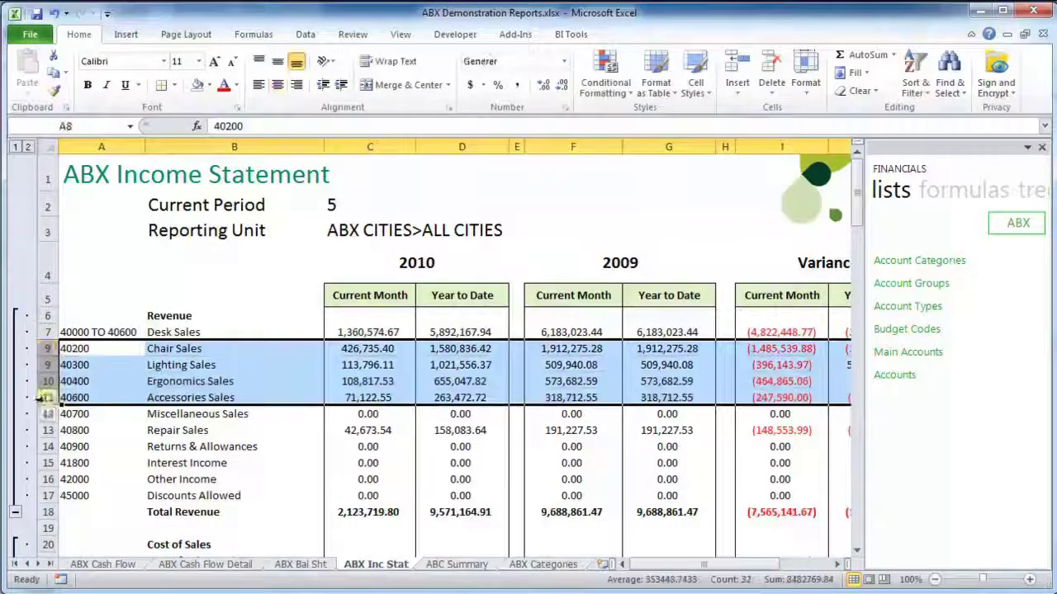
pyautogui.rightClick(43, 397)
pyautogui.click(88, 297)
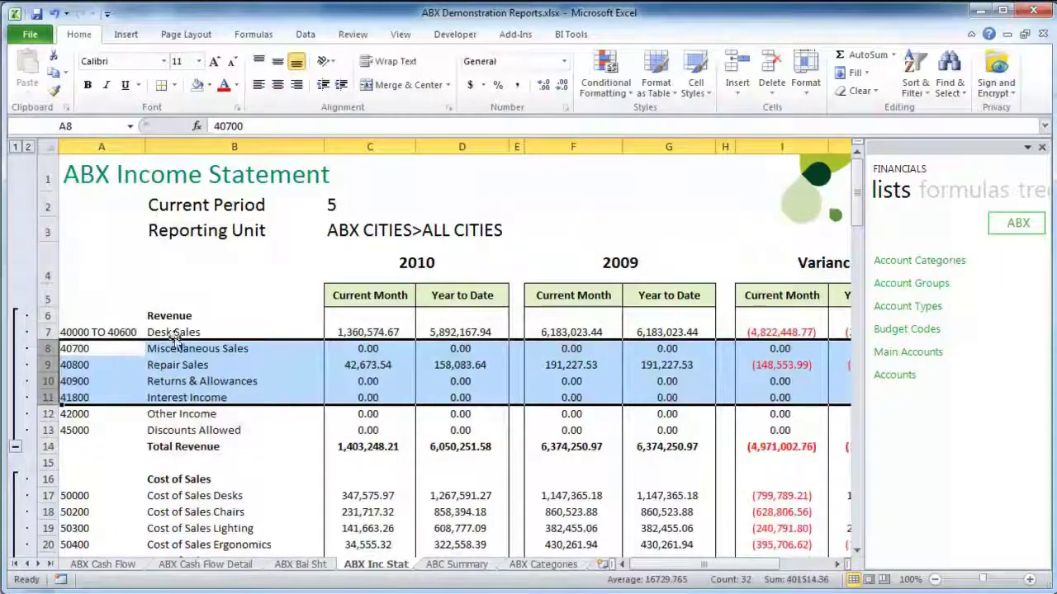
pyautogui.click(157, 331)
pyautogui.write('Inventory Sales')
# Change the Miscellaneous Sales account code in A8 to 40700 + 40800.
pyautogui.moveTo(116, 348); pyautogui.dragTo(180, 369)
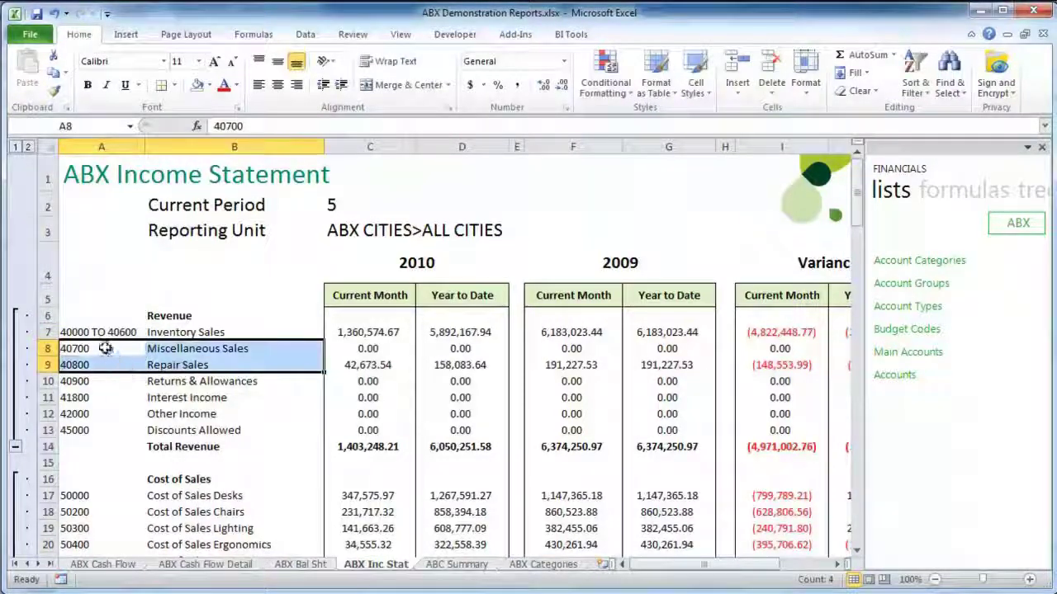
pyautogui.click(132, 353)
pyautogui.doubleClick(124, 354)
pyautogui.write('+ 408')
pyautogui.press('Tab')
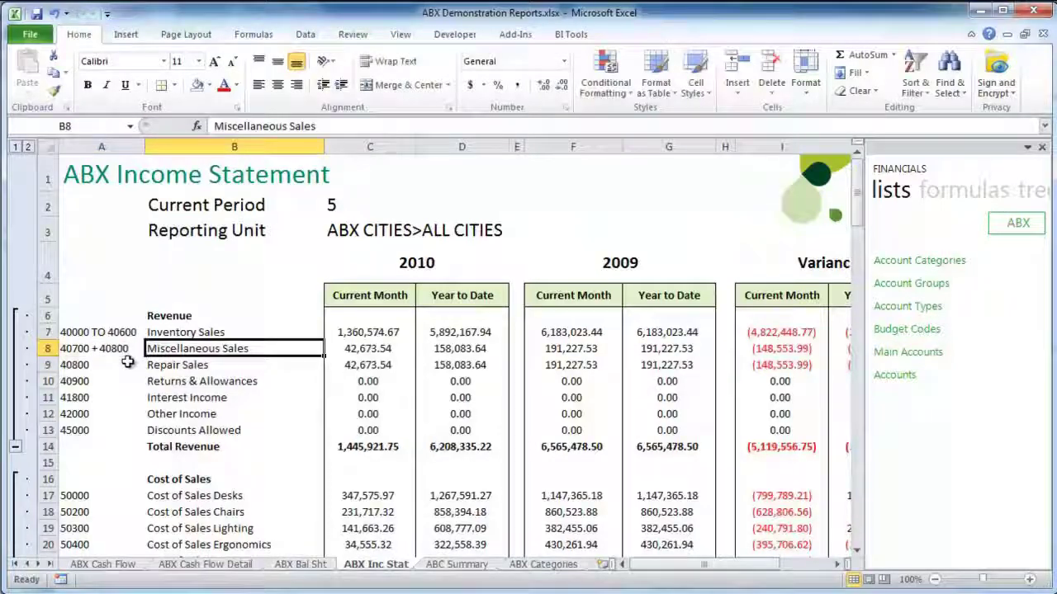
# Rename Miscellaneous Sales as Other Sales and delete the Repair Sales row.
pyautogui.doubleClick(199, 349)
pyautogui.doubleClick(199, 348)
pyautogui.write('Other')
pyautogui.rightClick(47, 365)
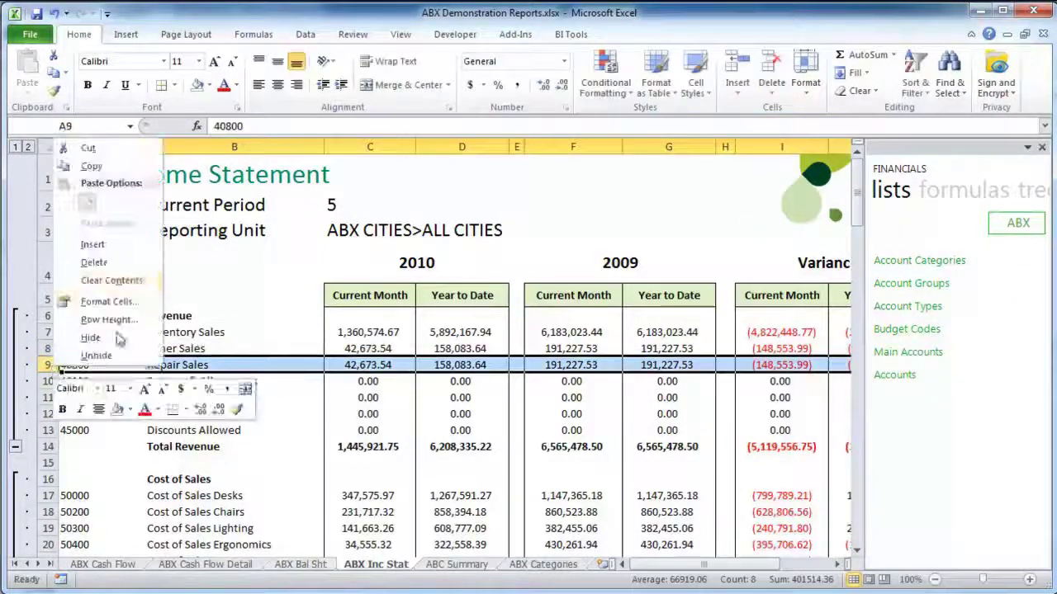
pyautogui.click(134, 261)
# Change the Other Sales account code in A8 to 40700 + 40800 - 40900.
pyautogui.press('Up')
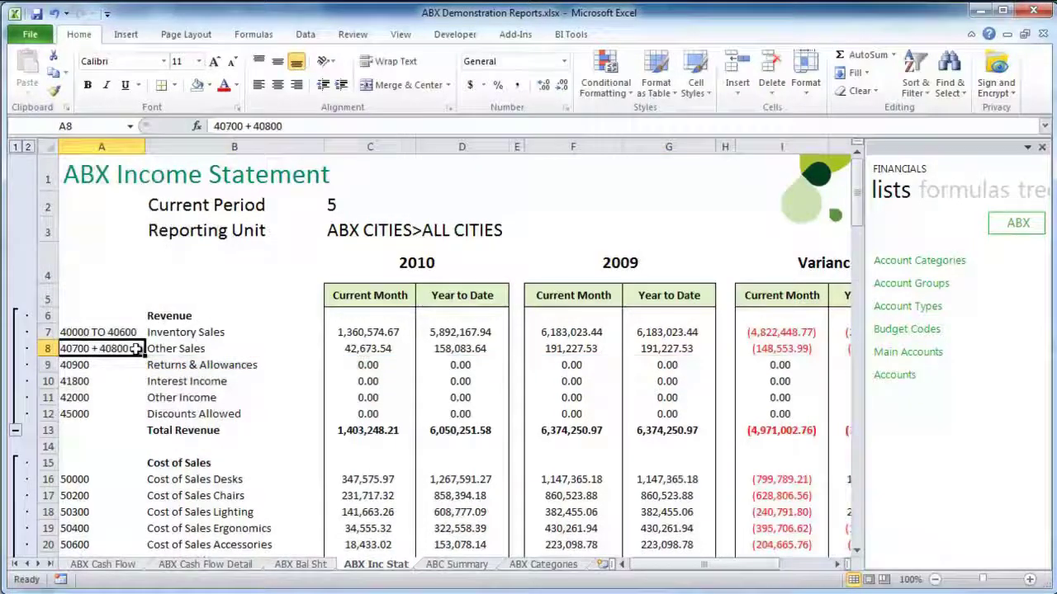
pyautogui.press('F2')
pyautogui.write('- 40')
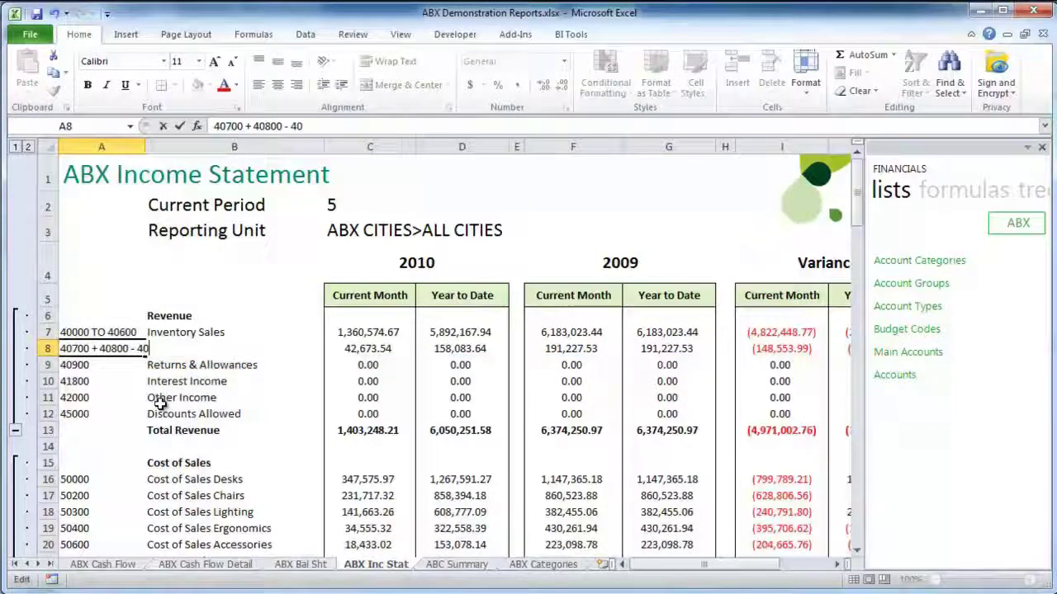
pyautogui.write('900')
pyautogui.press('Return')
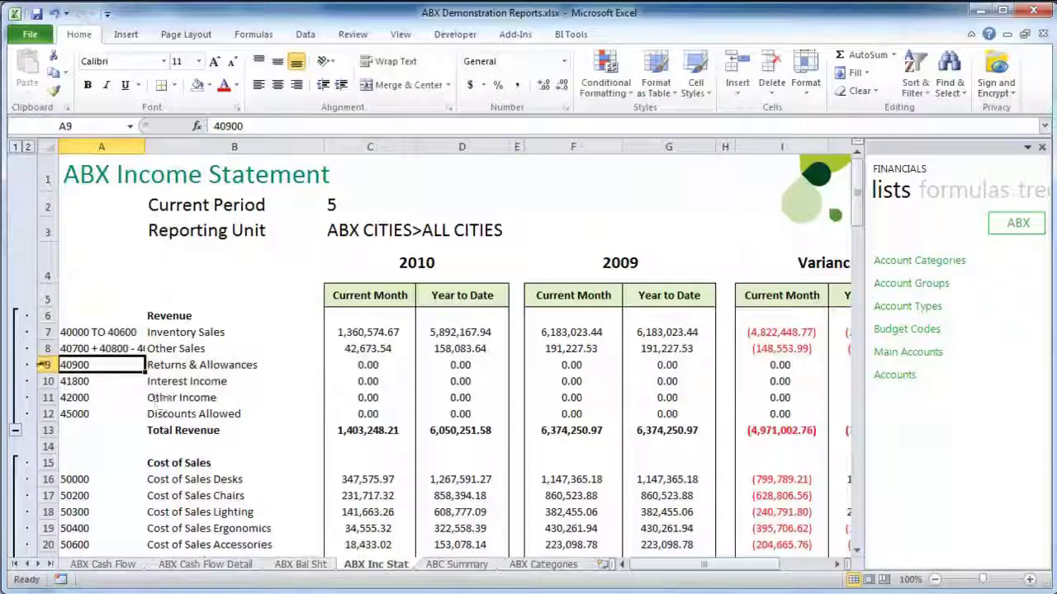
# Widen column A to fit the longest account code and delete the Returns & Allowances row.
pyautogui.moveTo(145, 147); pyautogui.dragTo(173, 148)
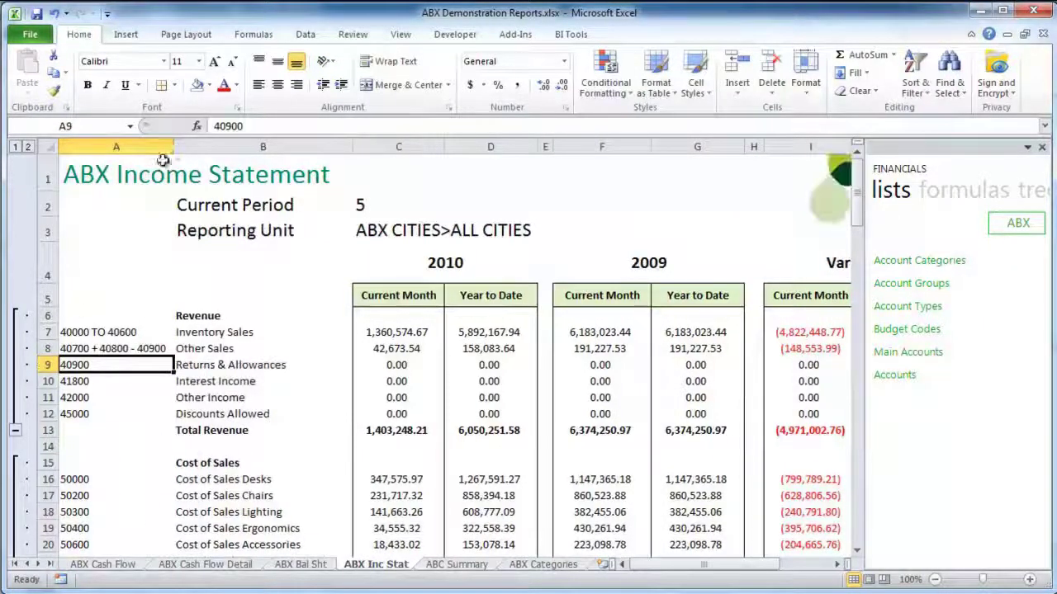
pyautogui.rightClick(48, 369)
pyautogui.click(89, 264)
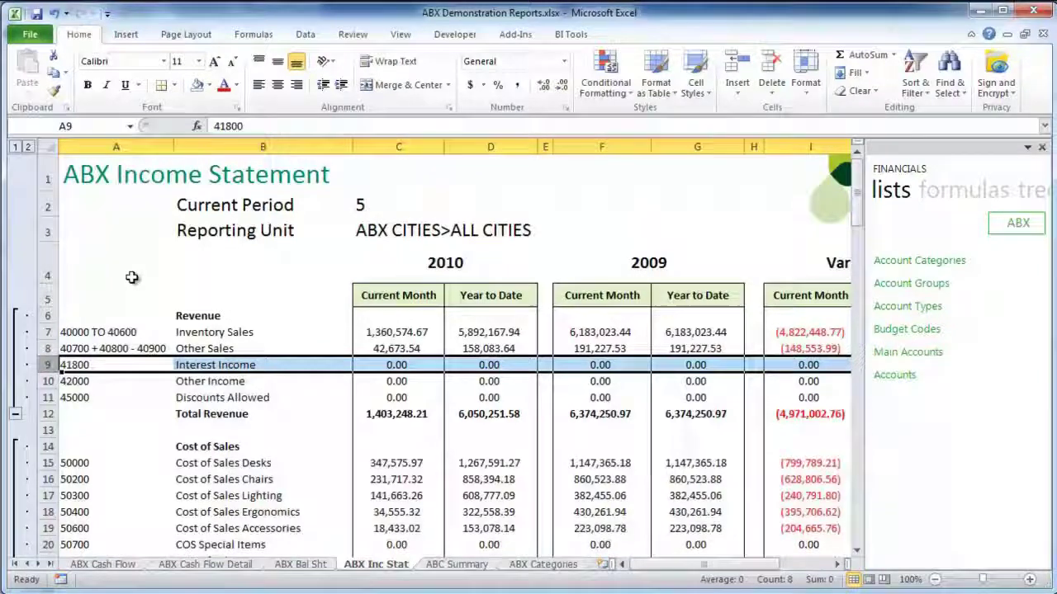
# Replace the end of the Inventory Sales account range in A7 with the wildcard characters ???
pyautogui.click(108, 332)
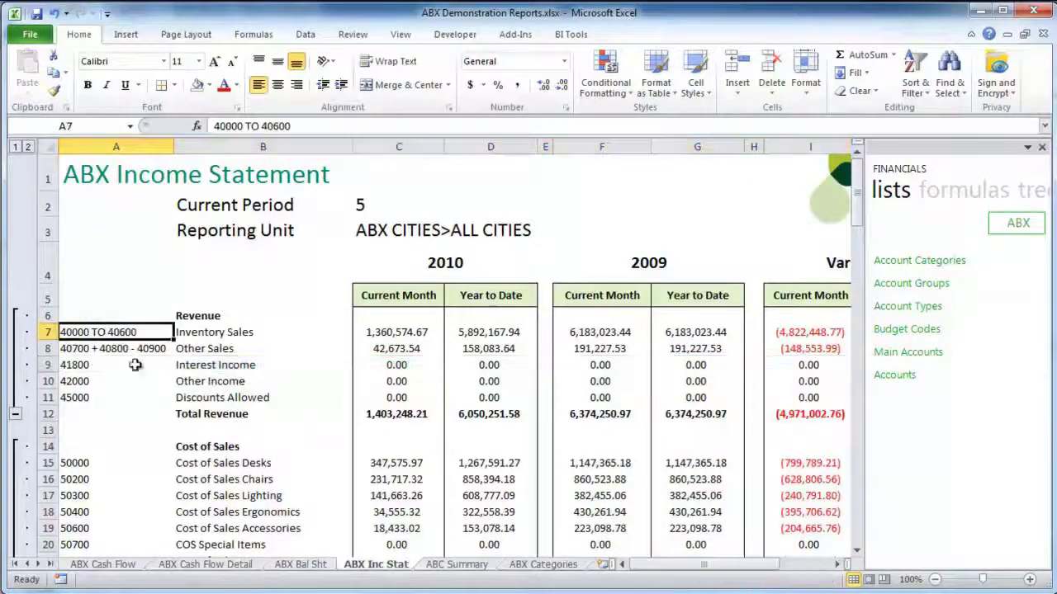
pyautogui.click(300, 126)
pyautogui.press('BackSpace')
pyautogui.press('BackSpace')
pyautogui.press('BackSpace')
pyautogui.press('BackSpace')
pyautogui.press('BackSpace')
pyautogui.press('BackSpace')
pyautogui.write('???')
pyautogui.press('Return')
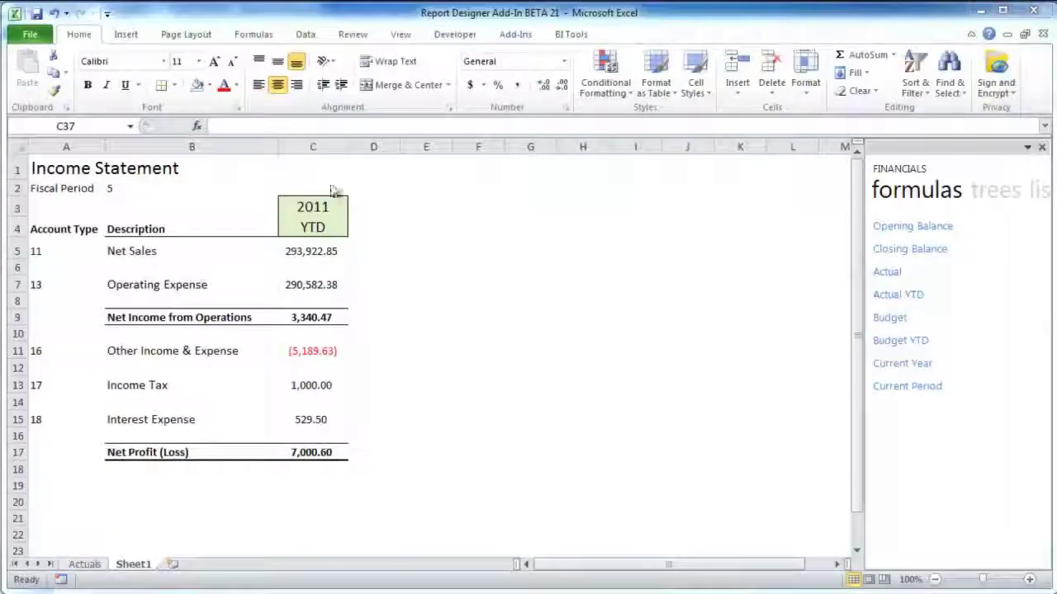
# In the Income Statement on Sheet1, fill the 2011 YTD column C into column D and set D3 to =C3-1.
pyautogui.click(312, 147)
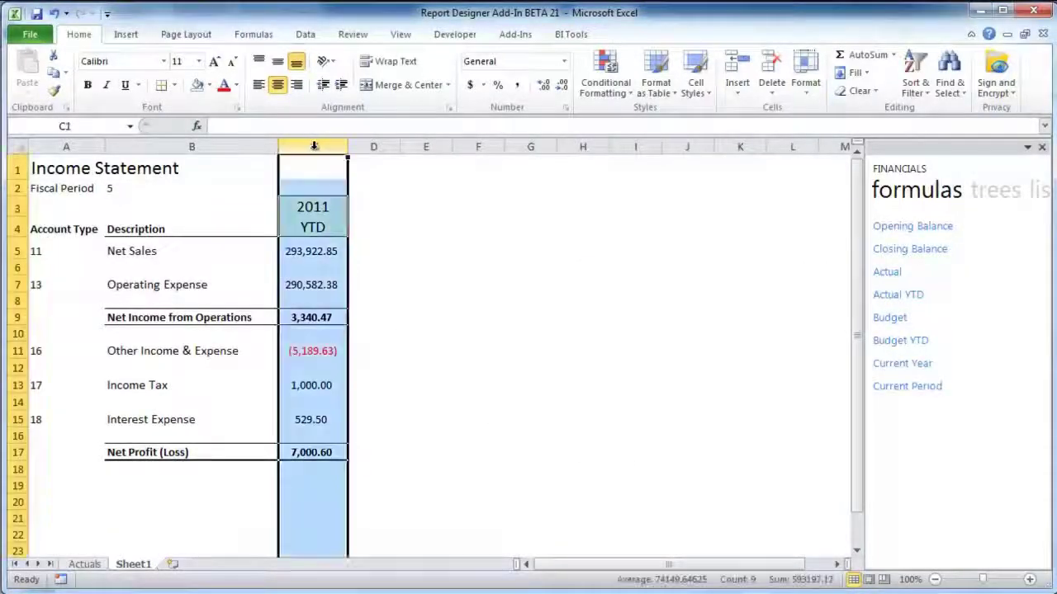
pyautogui.moveTo(349, 157); pyautogui.dragTo(405, 161)
pyautogui.click(380, 208)
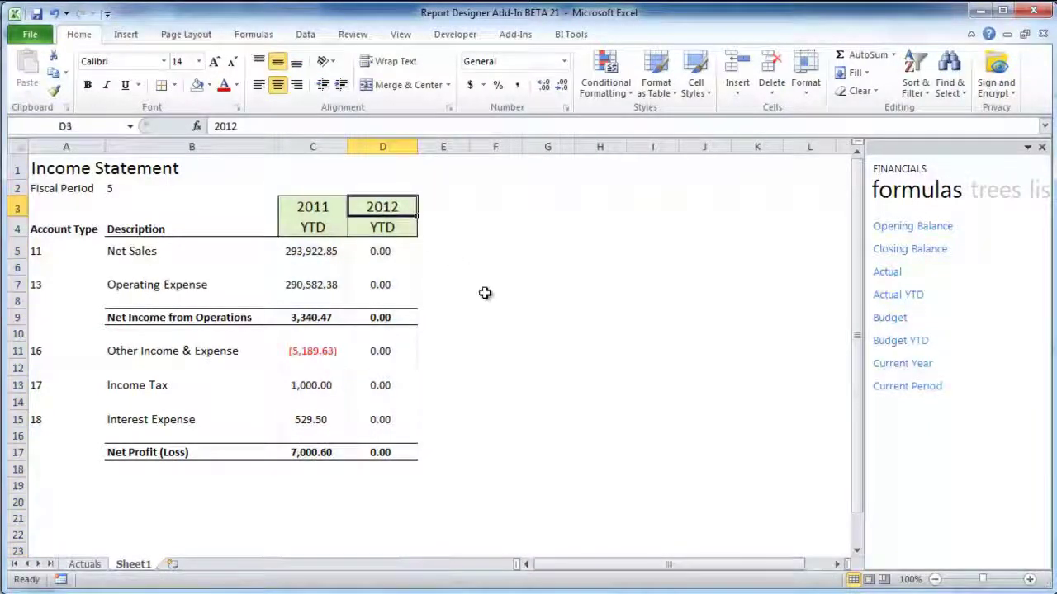
pyautogui.write('=C3')
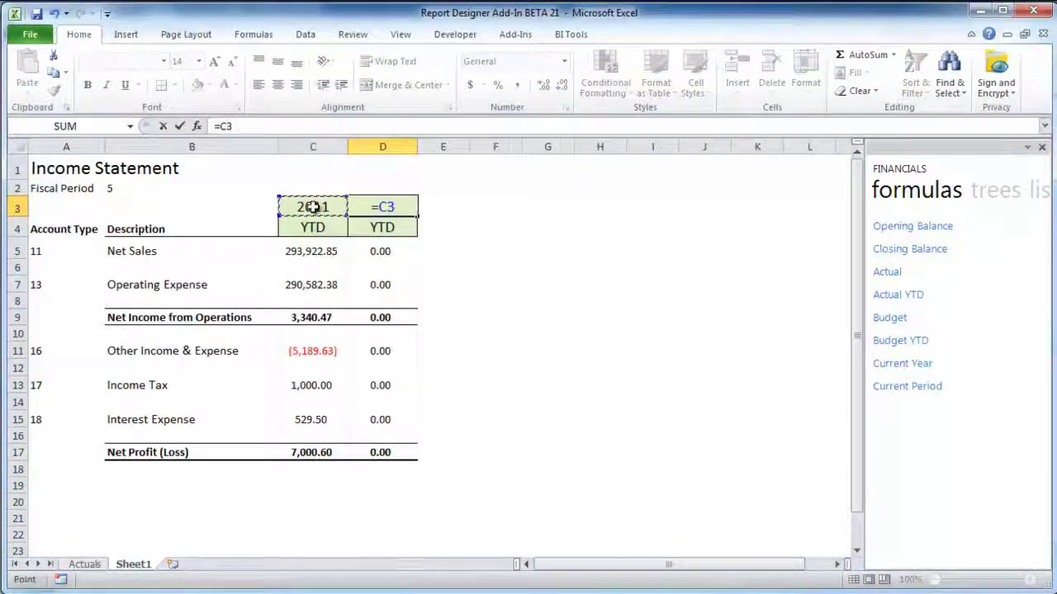
pyautogui.write('-1')
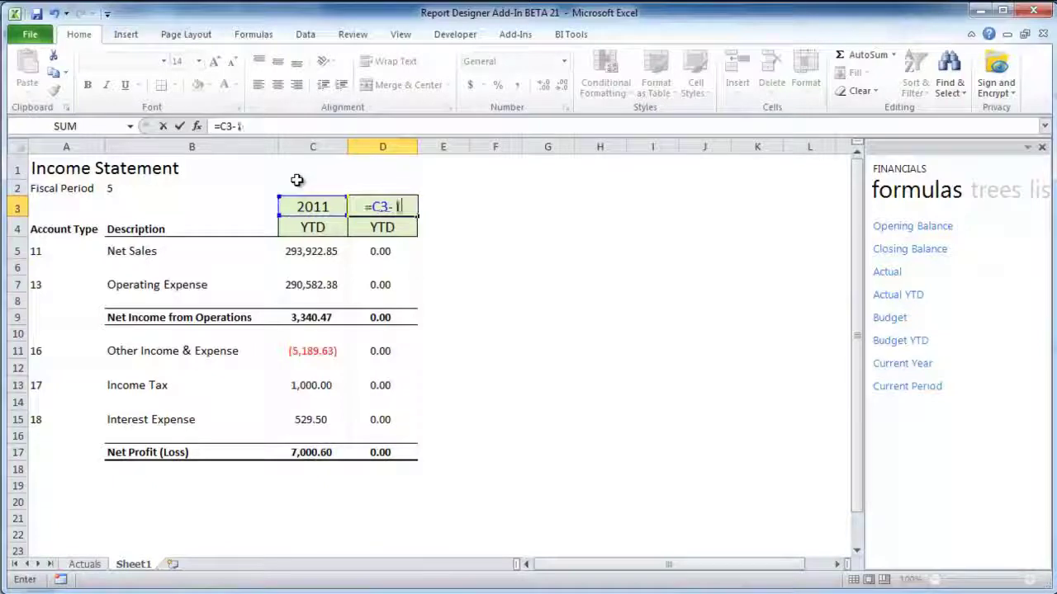
pyautogui.press('Return')
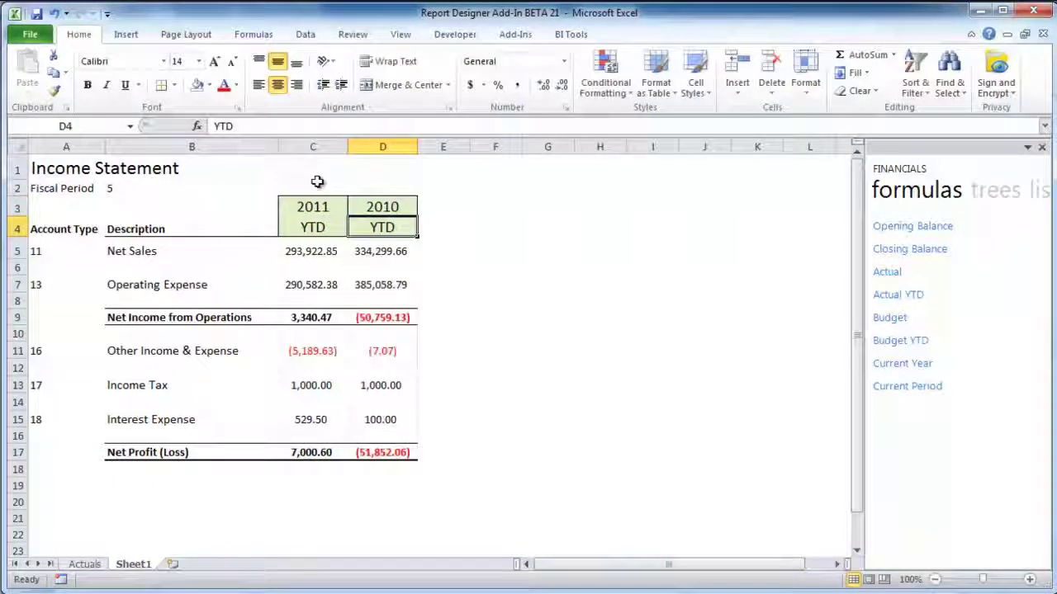
# Fill the 2010 YTD column D across to column J to cover the years back to 2004.
pyautogui.click(385, 146)
pyautogui.moveTo(418, 157); pyautogui.dragTo(724, 167)
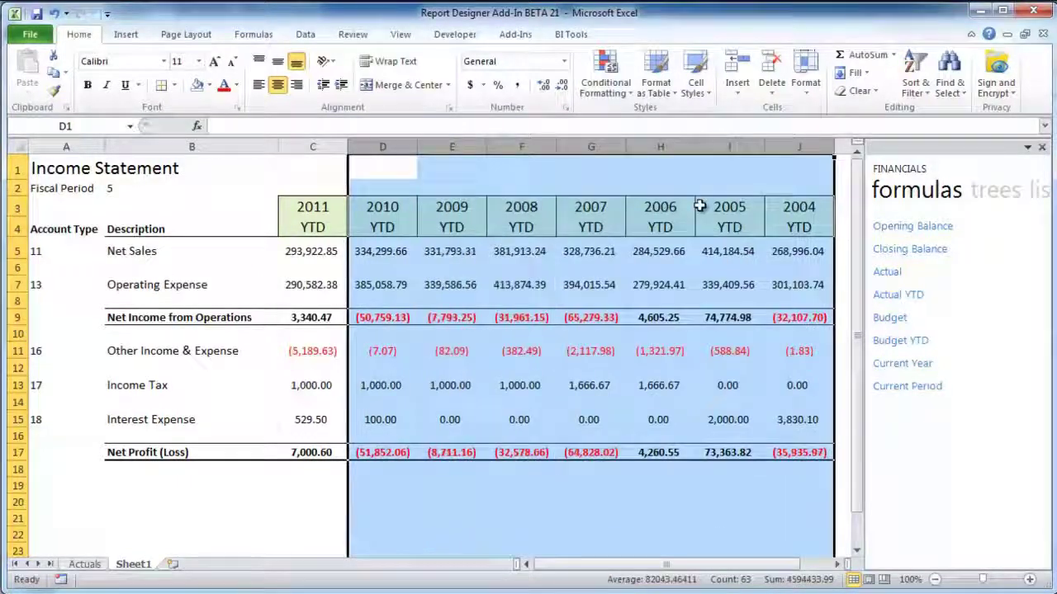
pyautogui.click(741, 173)
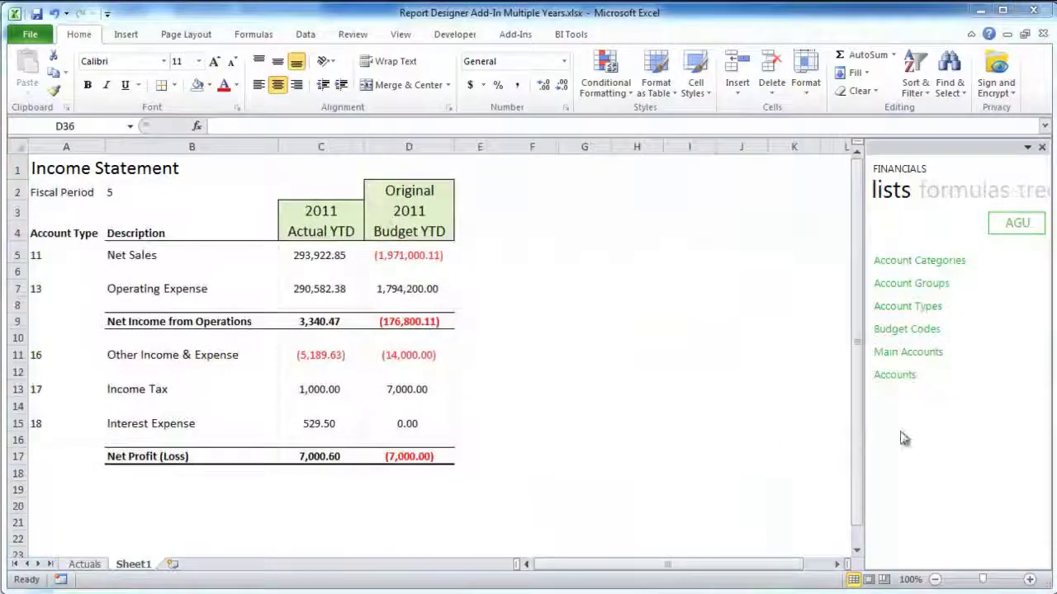
# In the Multiple Years workbook, place the Budget Codes list on the sheet starting at I5.
pyautogui.moveTo(908, 328); pyautogui.dragTo(735, 256)
pyautogui.click(788, 256)
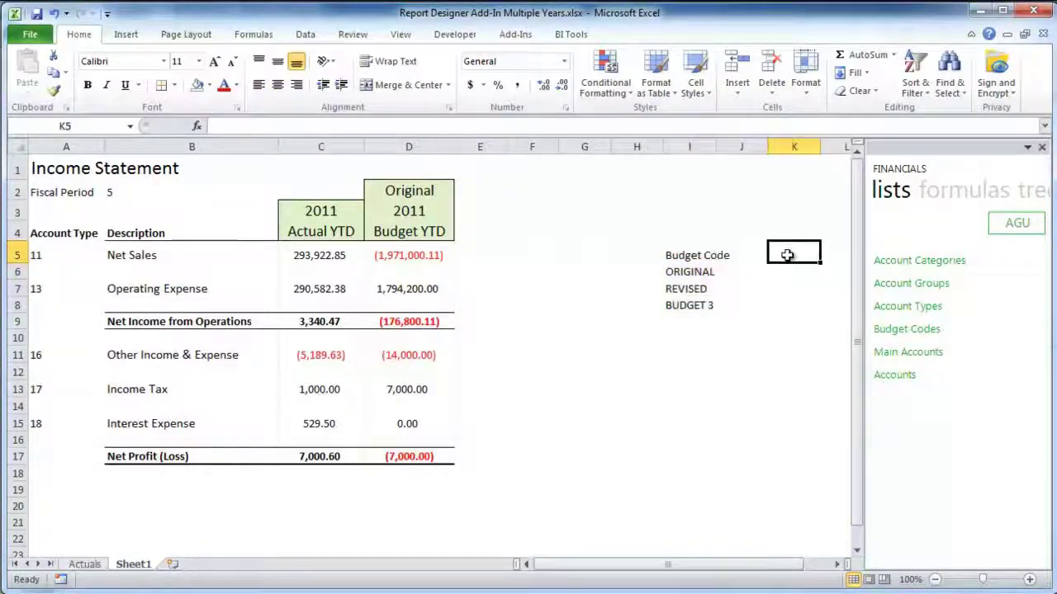
# Copy the Original 2011 Budget YTD column D into columns E and F.
pyautogui.click(431, 146)
pyautogui.rightClick(431, 149)
pyautogui.click(463, 174)
pyautogui.click(477, 146)
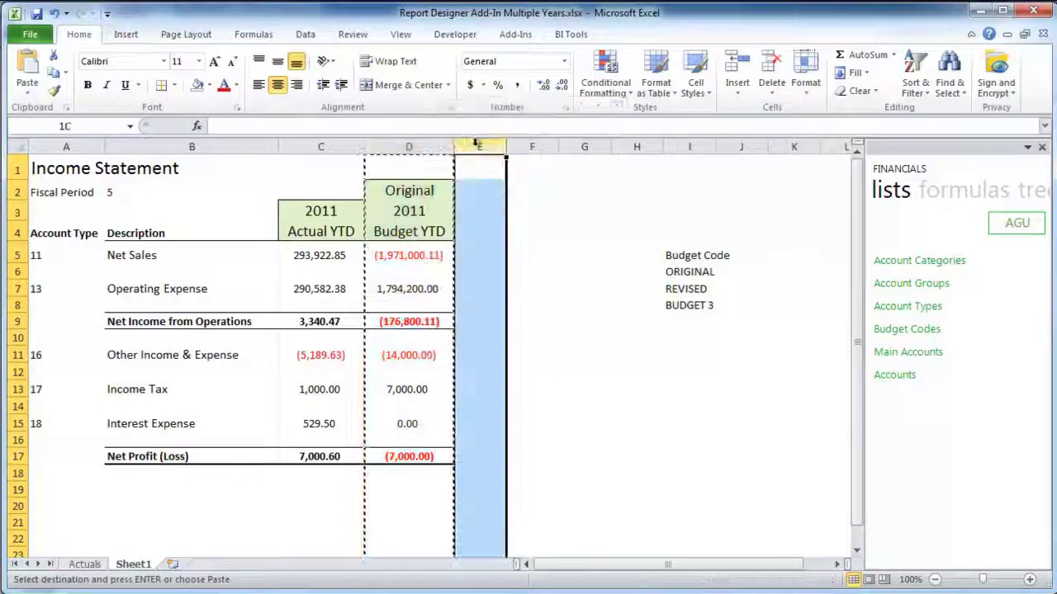
pyautogui.moveTo(478, 146); pyautogui.dragTo(535, 147)
pyautogui.rightClick(537, 147)
pyautogui.click(570, 216)
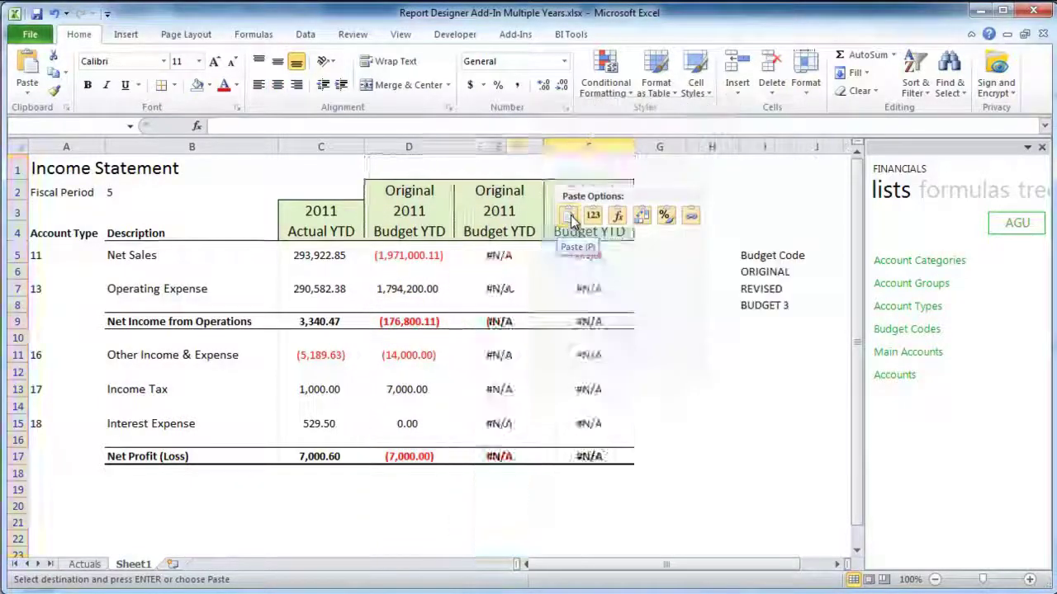
pyautogui.click(666, 207)
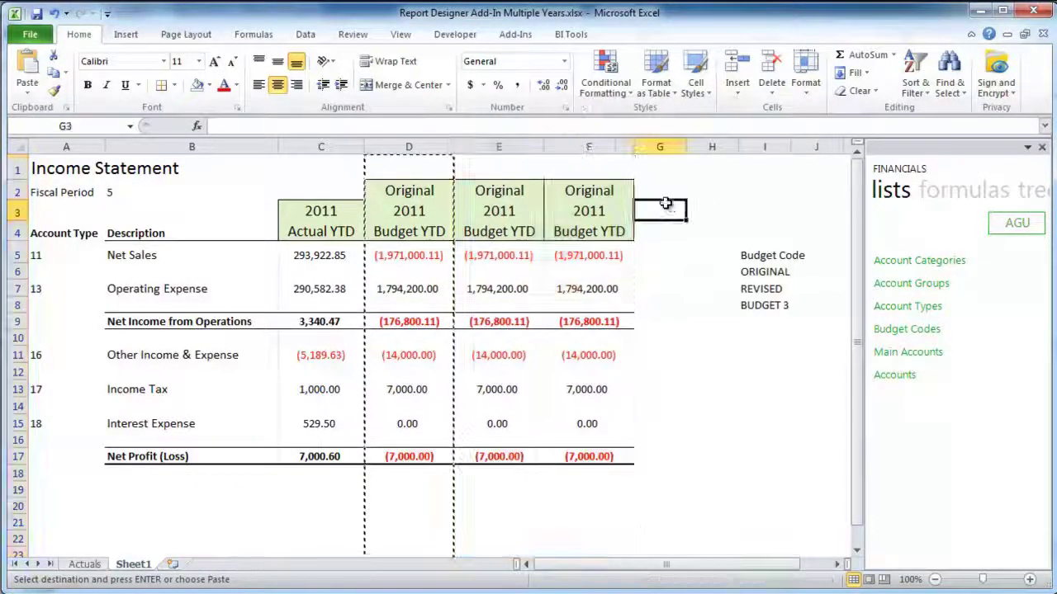
# Copy the REVISED budget code into header cell E2 and the BUDGET 3 code into F2.
pyautogui.click(758, 289)
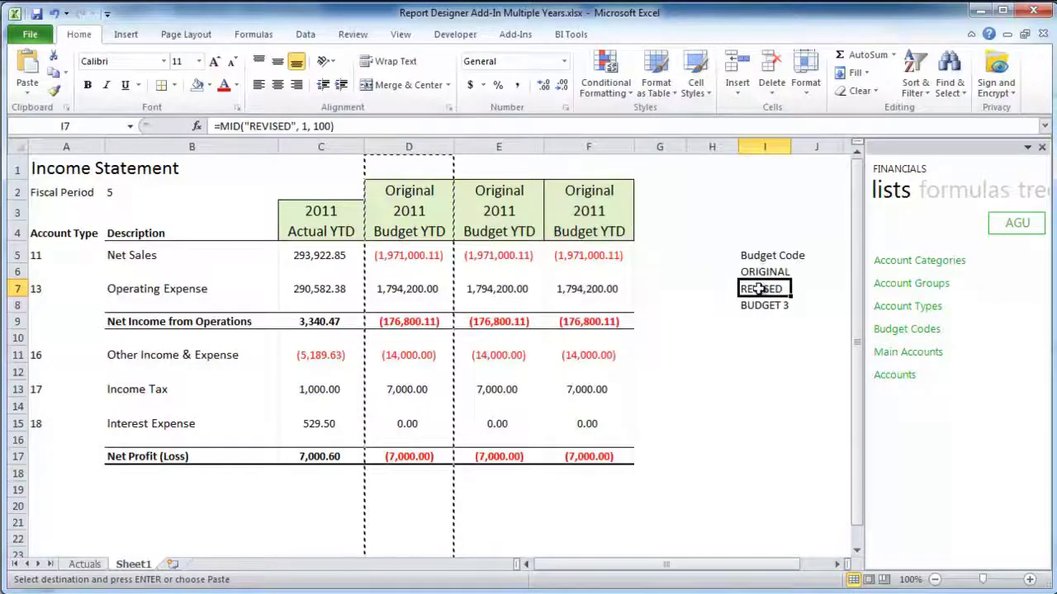
pyautogui.rightClick(758, 289)
pyautogui.click(795, 308)
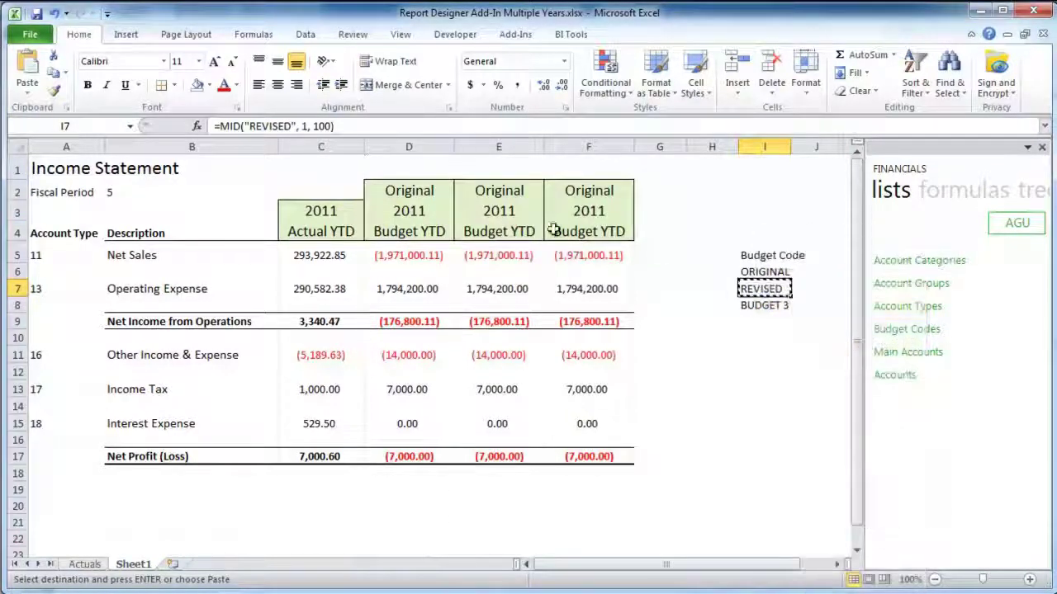
pyautogui.rightClick(498, 191)
pyautogui.click(544, 238)
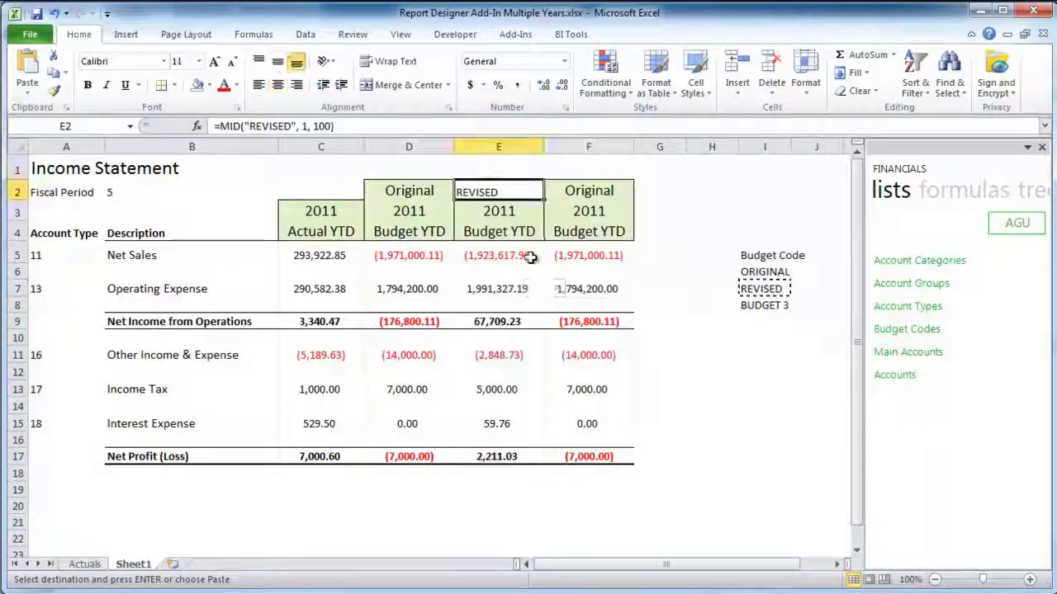
pyautogui.rightClick(762, 305)
pyautogui.click(794, 309)
pyautogui.rightClick(591, 193)
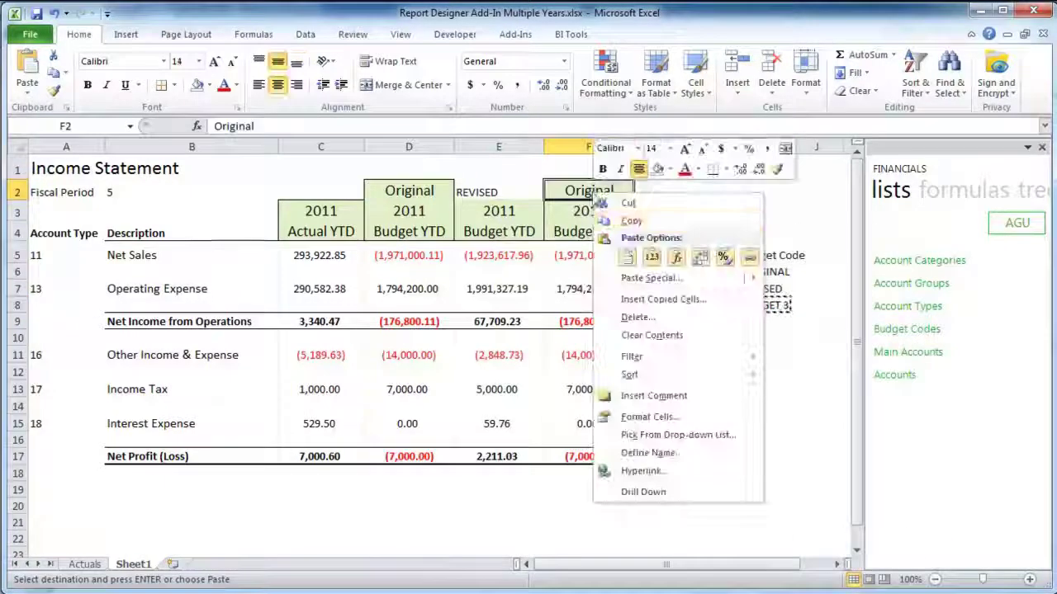
pyautogui.click(628, 257)
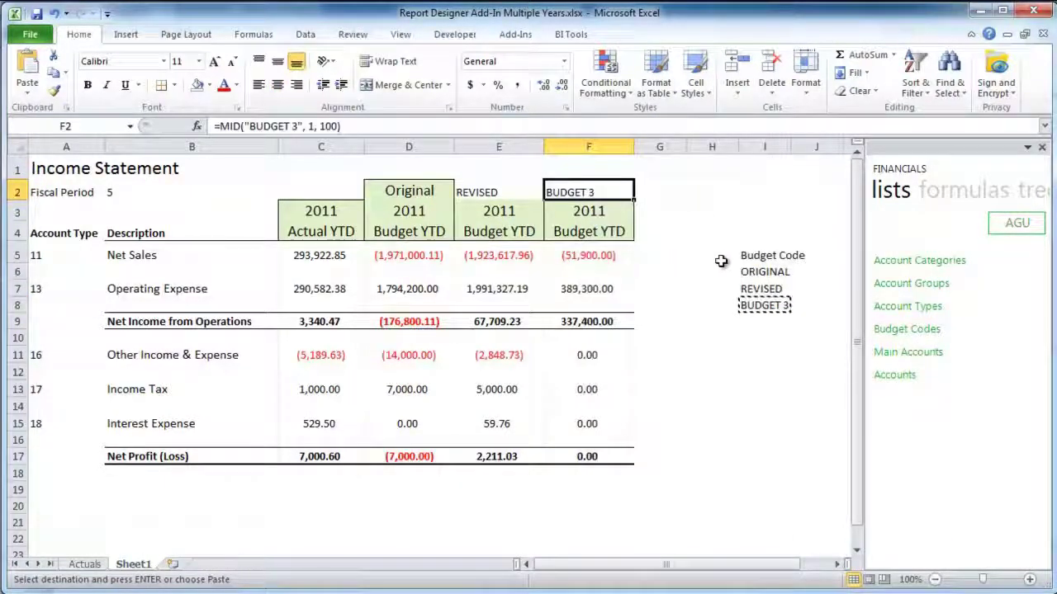
# Copy the header formatting of D2 onto E2:F2 and delete column I with the budget code list.
pyautogui.click(409, 191)
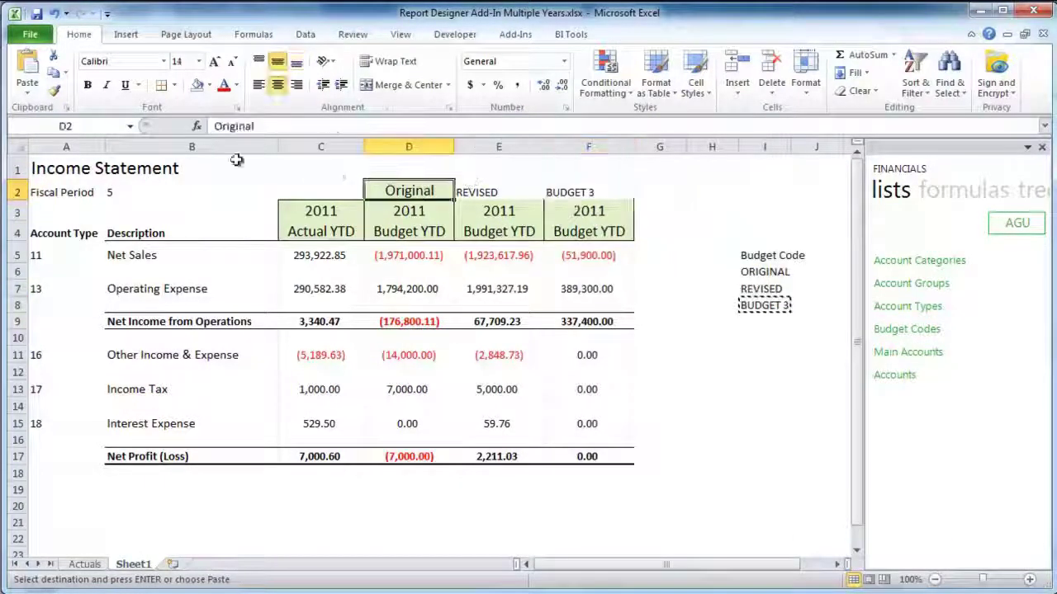
pyautogui.click(59, 93)
pyautogui.moveTo(479, 192); pyautogui.dragTo(591, 193)
pyautogui.click(698, 212)
pyautogui.rightClick(765, 147)
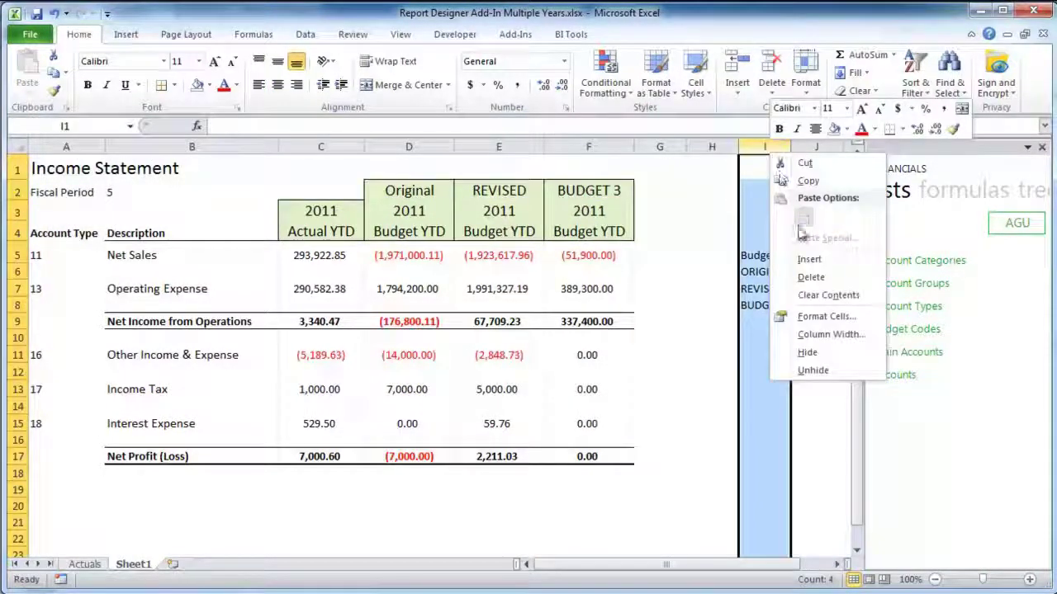
pyautogui.click(792, 274)
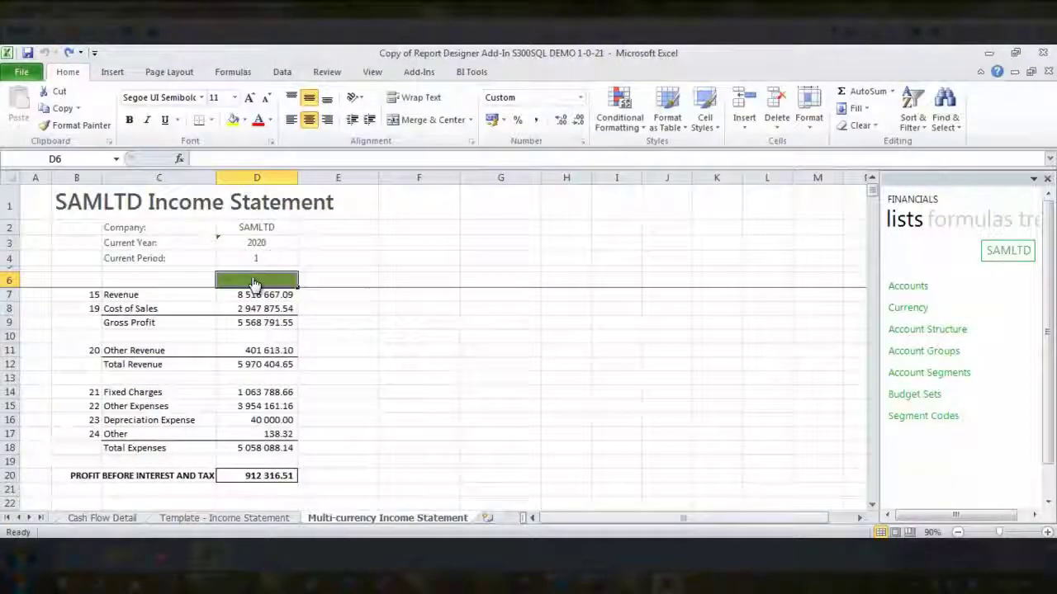
# In the SAMLTD Multi-currency Income Statement, enter USD as the currency header in D6.
pyautogui.write('USD')
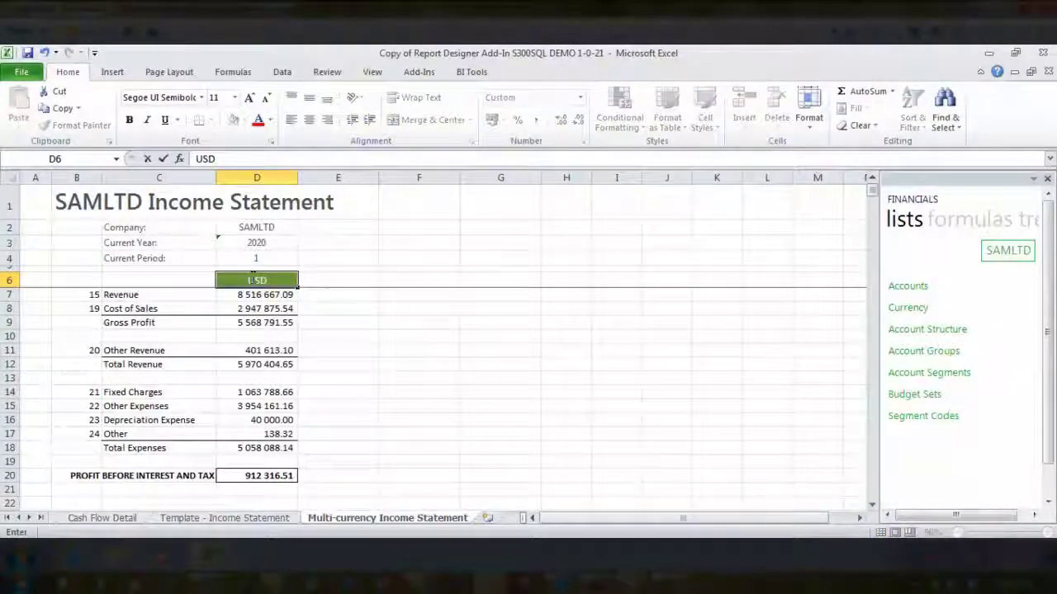
pyautogui.press('Return')
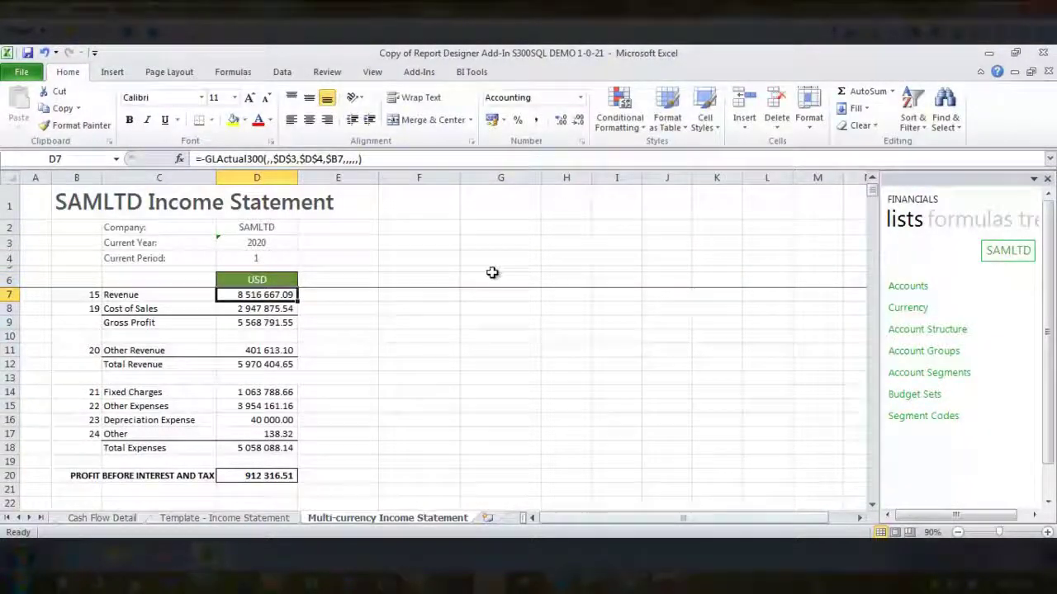
# Set the CurrencyCode argument of the Revenue GLActual300 formula in D7 to the row-fixed reference D$6.
pyautogui.click(179, 158)
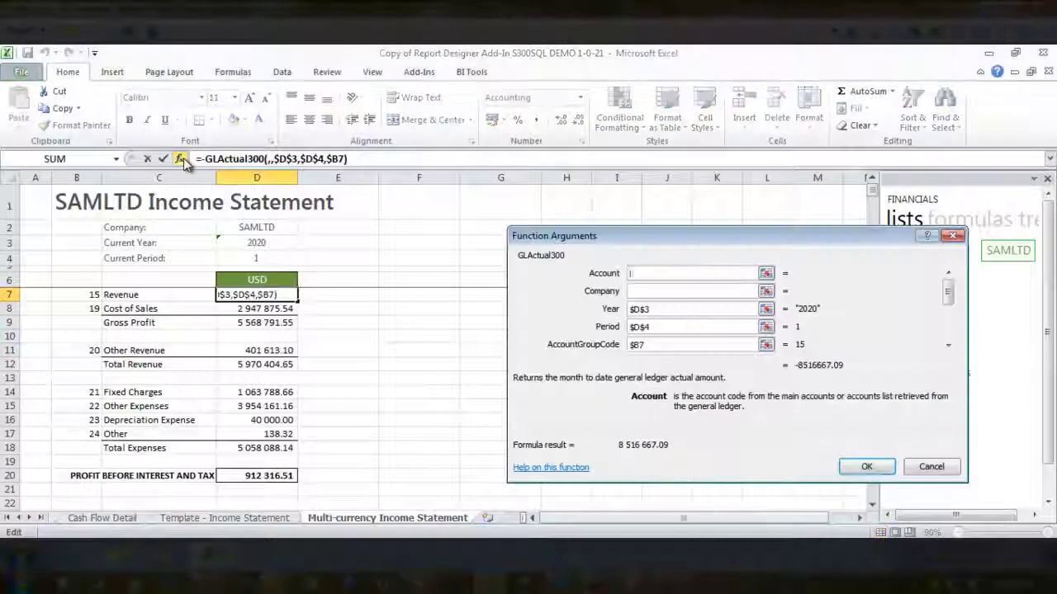
pyautogui.click(949, 333)
pyautogui.click(654, 344)
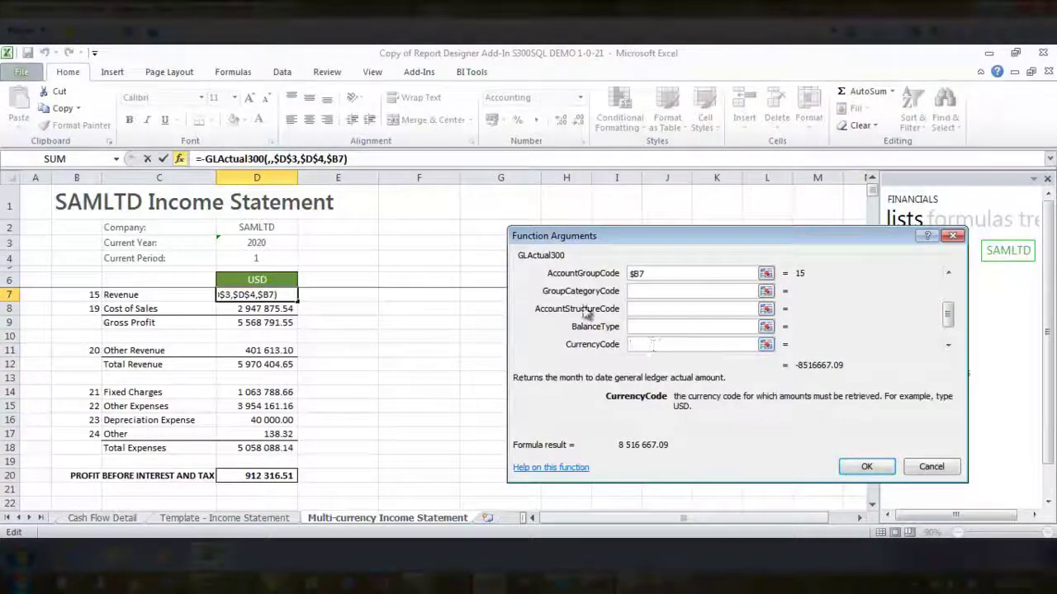
pyautogui.click(270, 281)
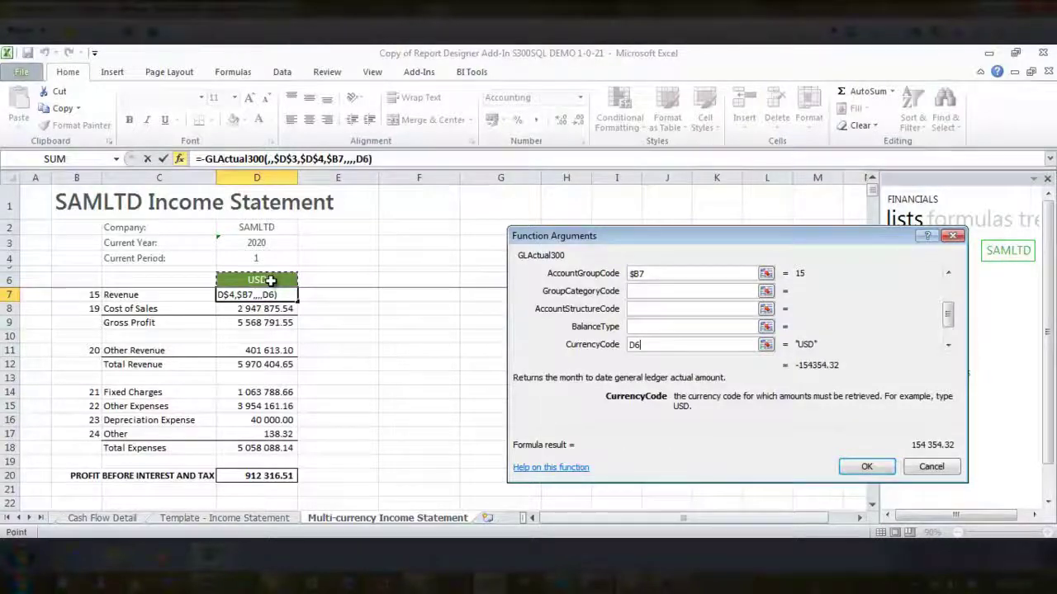
pyautogui.press('F4')
pyautogui.press('F4')
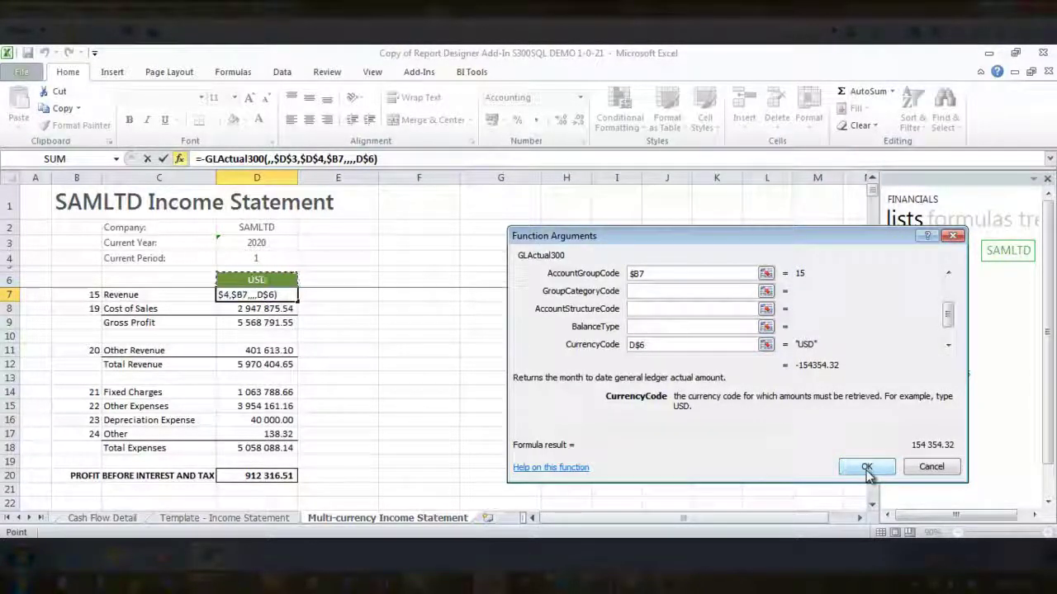
pyautogui.click(867, 467)
# Set the CurrencyCode argument of the Cost of Sales formula in D8 to the currency header cell D6.
pyautogui.click(258, 308)
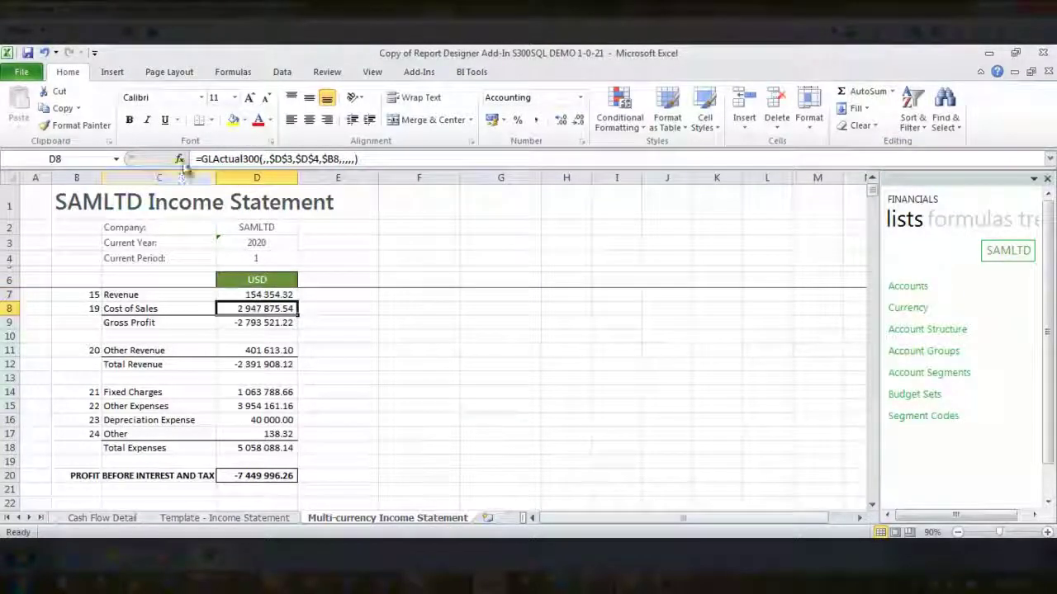
pyautogui.click(179, 158)
pyautogui.press('Tab')
pyautogui.press('Tab')
pyautogui.press('Tab')
pyautogui.press('Tab')
pyautogui.click(685, 343)
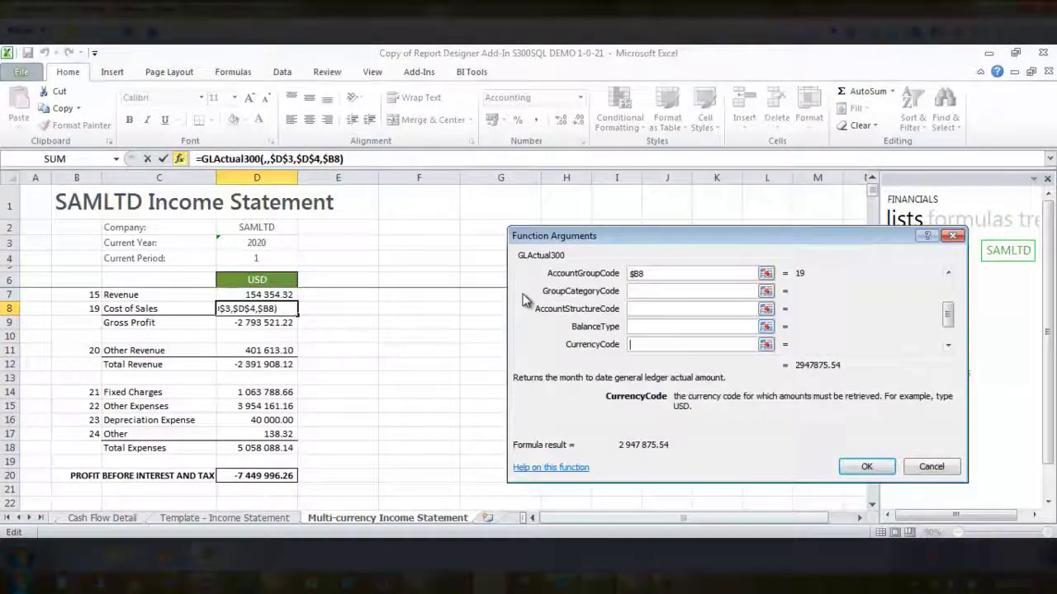
pyautogui.click(275, 281)
pyautogui.click(867, 467)
# Set the CurrencyCode argument of the Other Revenue formula in D11 to D$6.
pyautogui.click(252, 350)
pyautogui.click(180, 158)
pyautogui.press('Tab')
pyautogui.press('Tab')
pyautogui.press('Tab')
pyautogui.press('Tab')
pyautogui.click(662, 344)
pyautogui.click(262, 280)
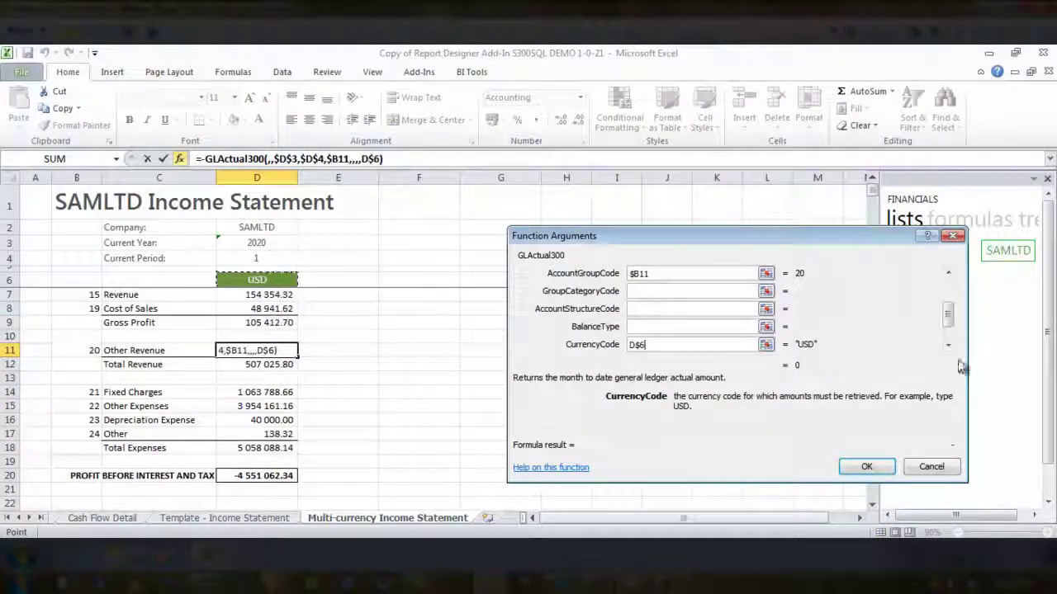
pyautogui.click(867, 467)
# Set the CurrencyCode argument of the Fixed Charges formula in D14 to D$6 and fill it down to D17.
pyautogui.click(262, 389)
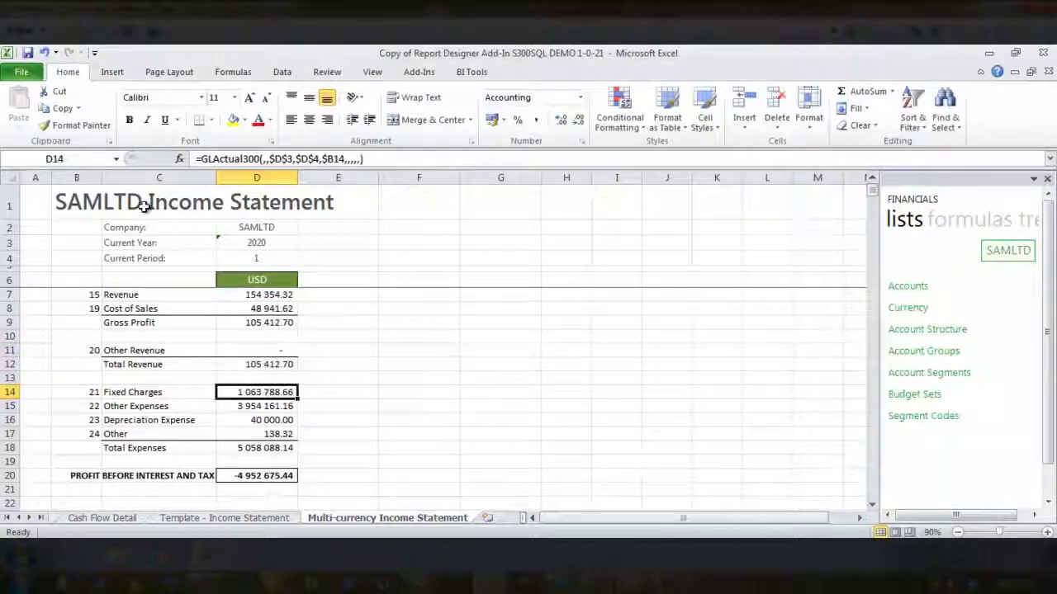
pyautogui.click(178, 158)
pyautogui.click(950, 333)
pyautogui.click(651, 344)
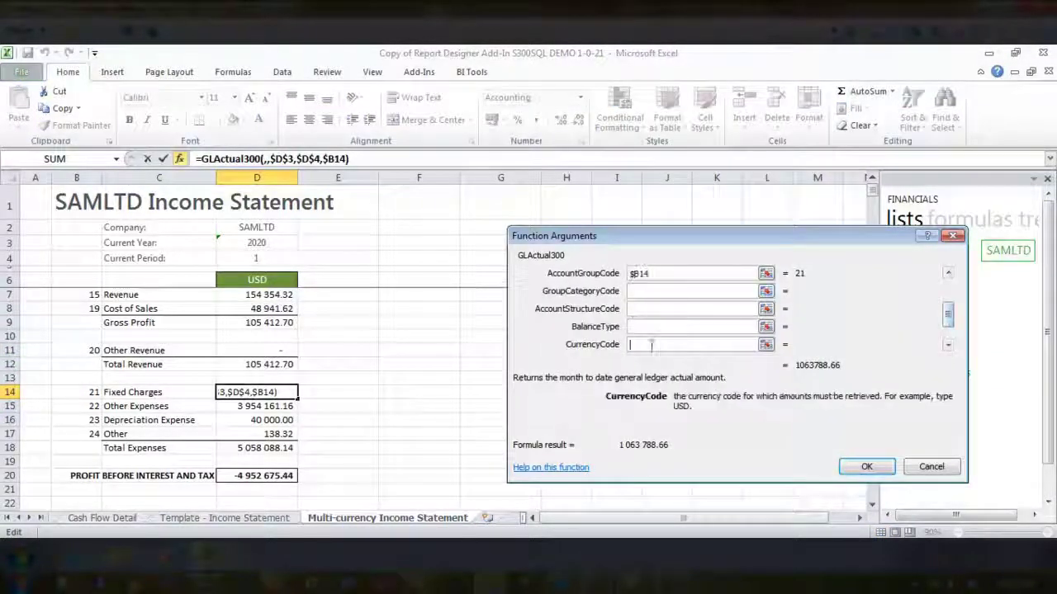
pyautogui.click(273, 279)
pyautogui.click(867, 468)
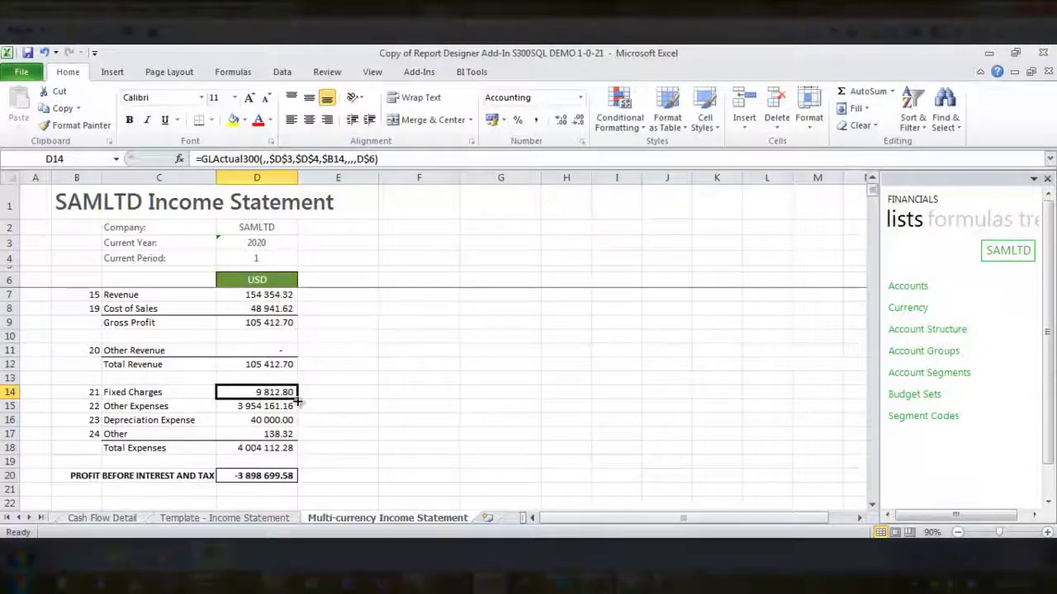
pyautogui.doubleClick(298, 402)
# Copy the USD column D6:D21 into columns E and F, and change their currency headers to CAD and GBP.
pyautogui.moveTo(279, 278); pyautogui.dragTo(459, 498)
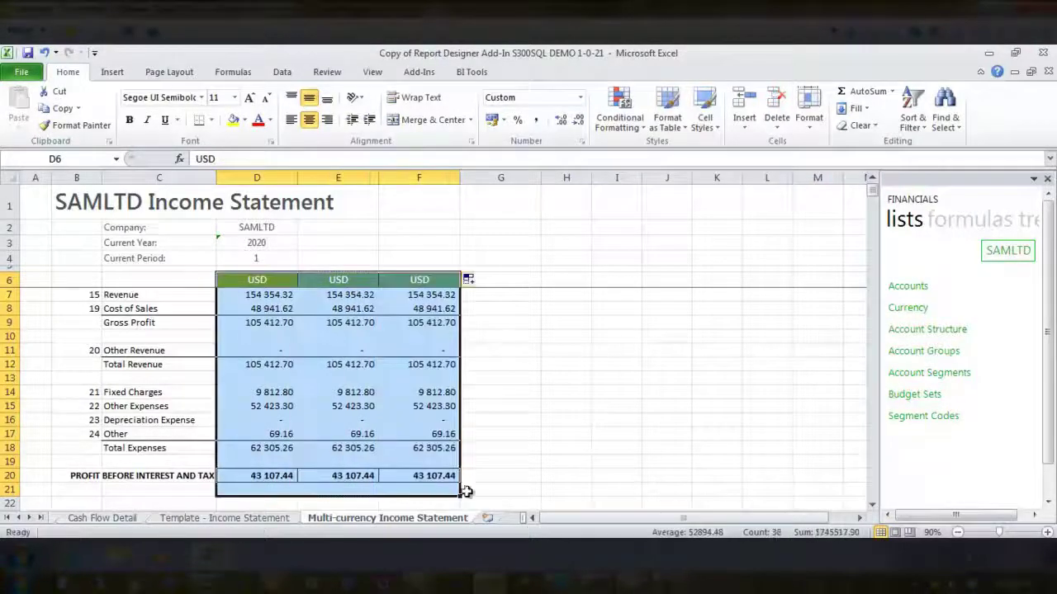
pyautogui.click(344, 281)
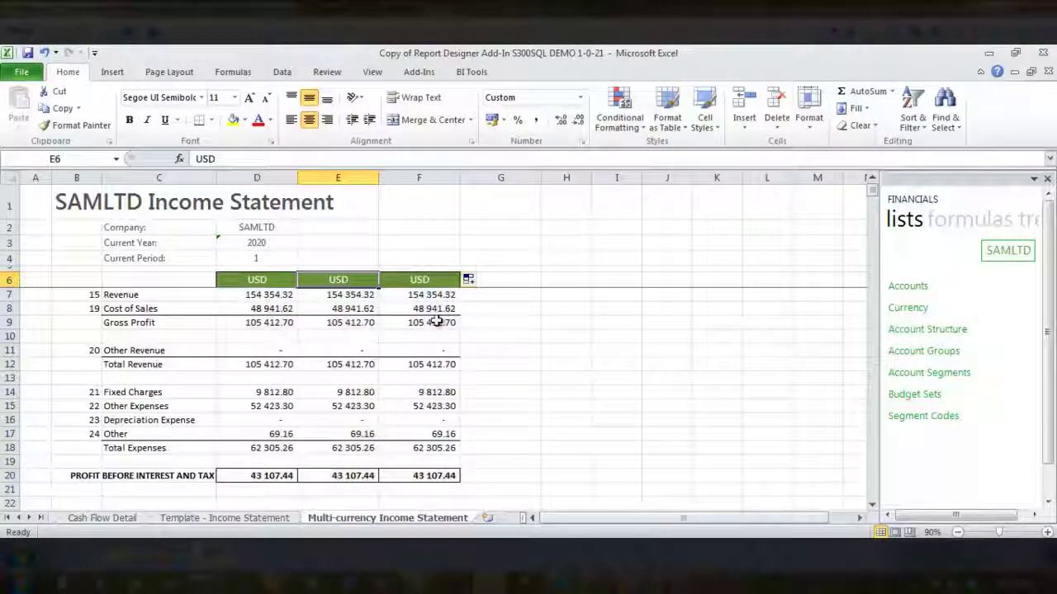
pyautogui.write('CAD')
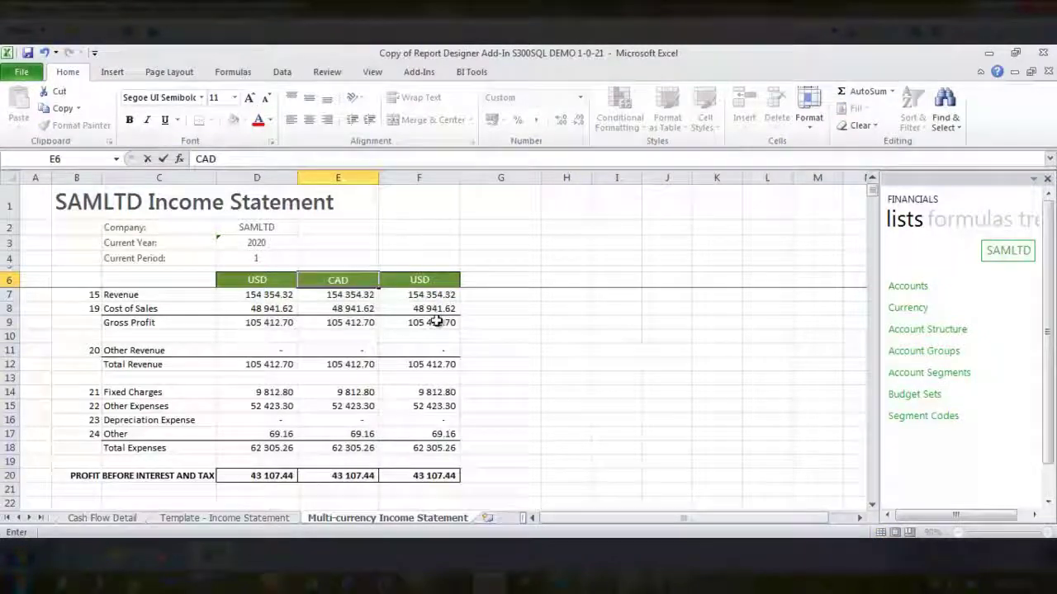
pyautogui.press('Return')
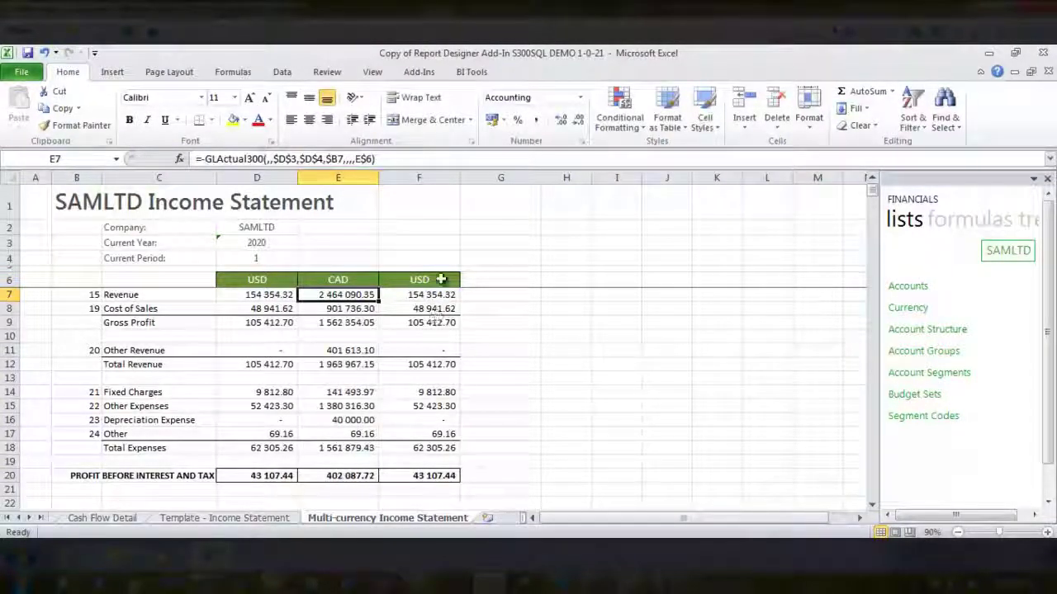
pyautogui.click(442, 280)
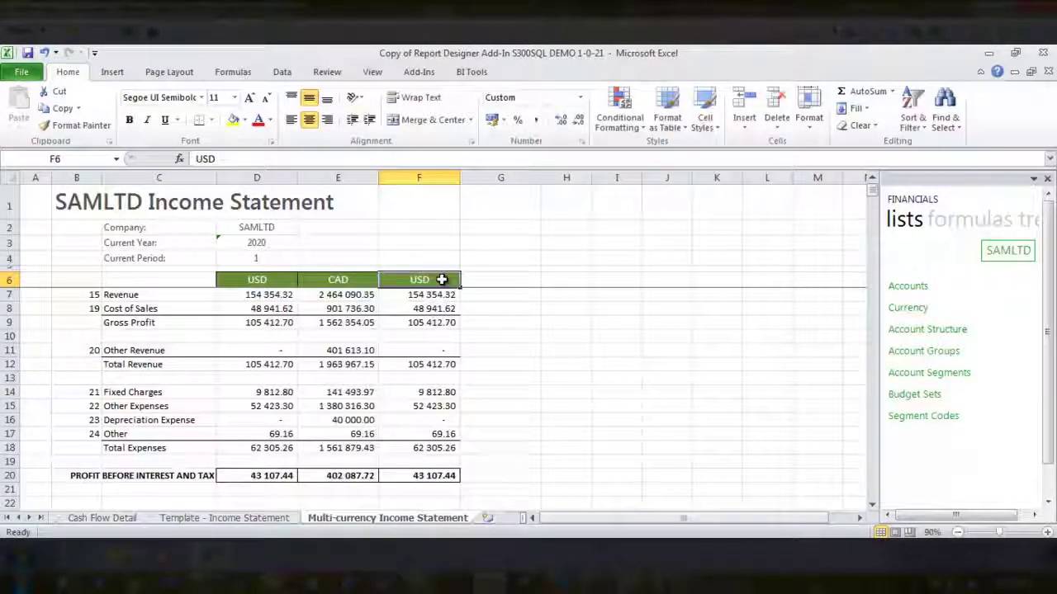
pyautogui.write('GBP')
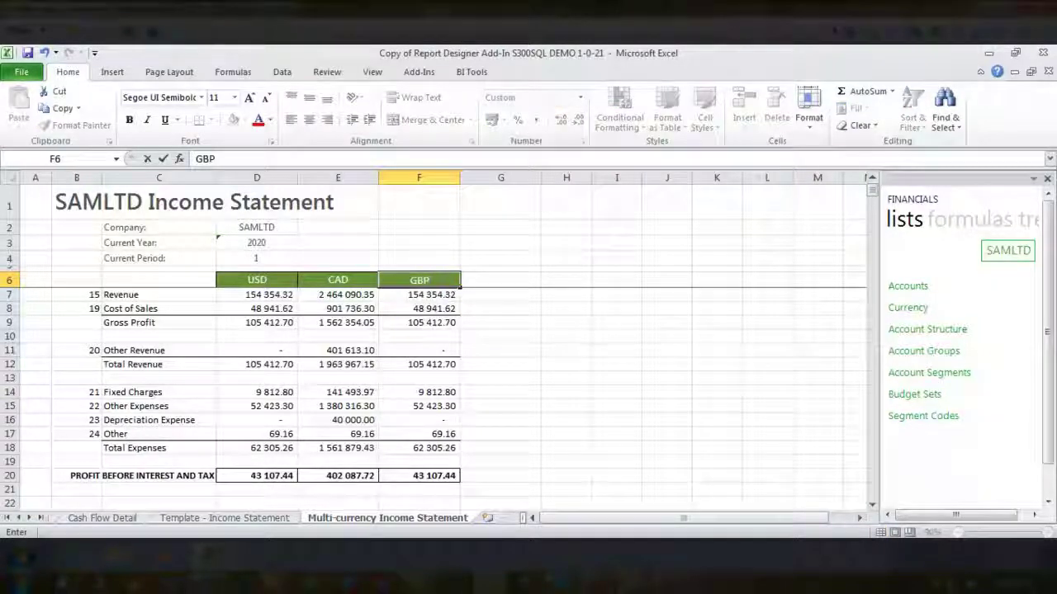
pyautogui.press('Return')
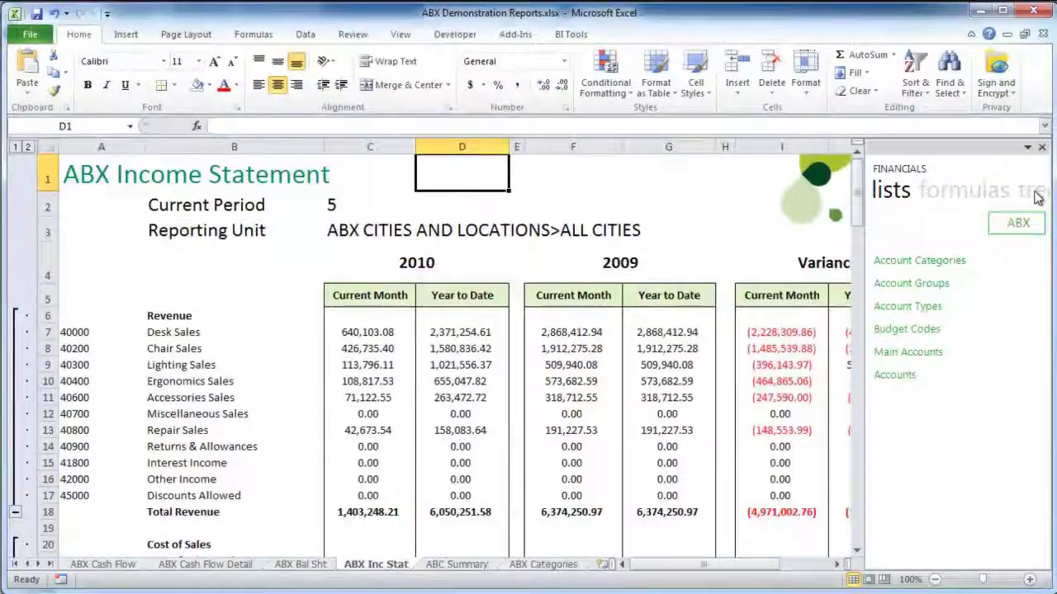
# From the ABX Income Statement sheet, open the ABX Cities and Locations reporting tree for editing.
pyautogui.click(1038, 196)
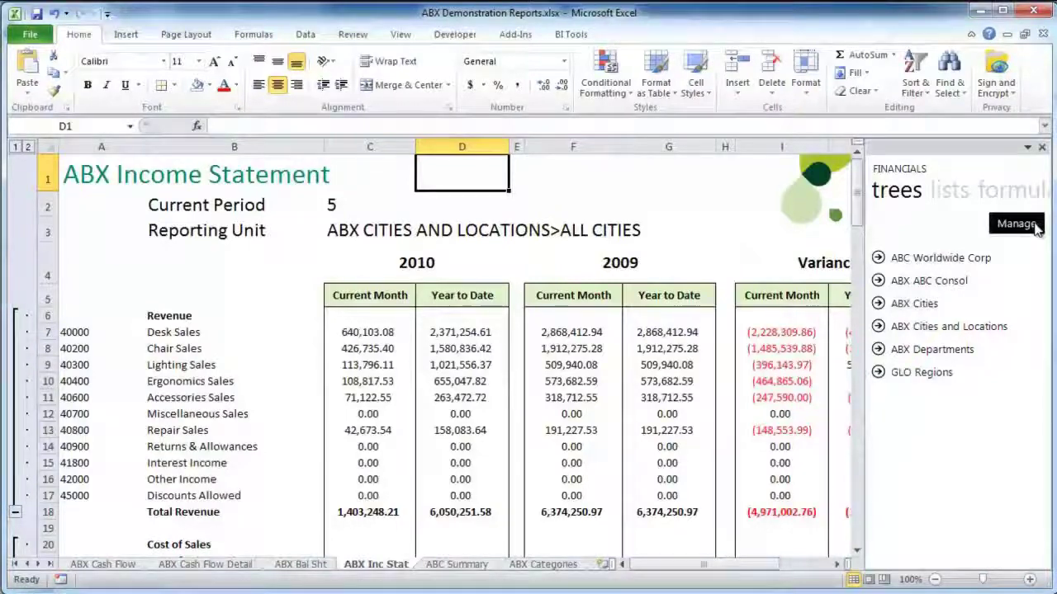
pyautogui.click(1017, 225)
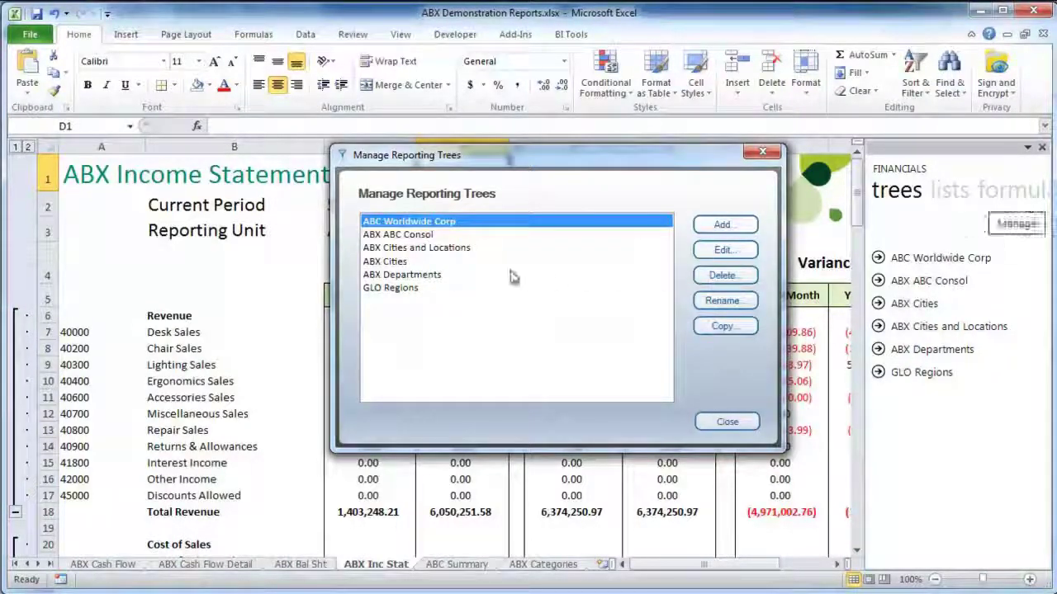
pyautogui.click(451, 247)
pyautogui.click(723, 250)
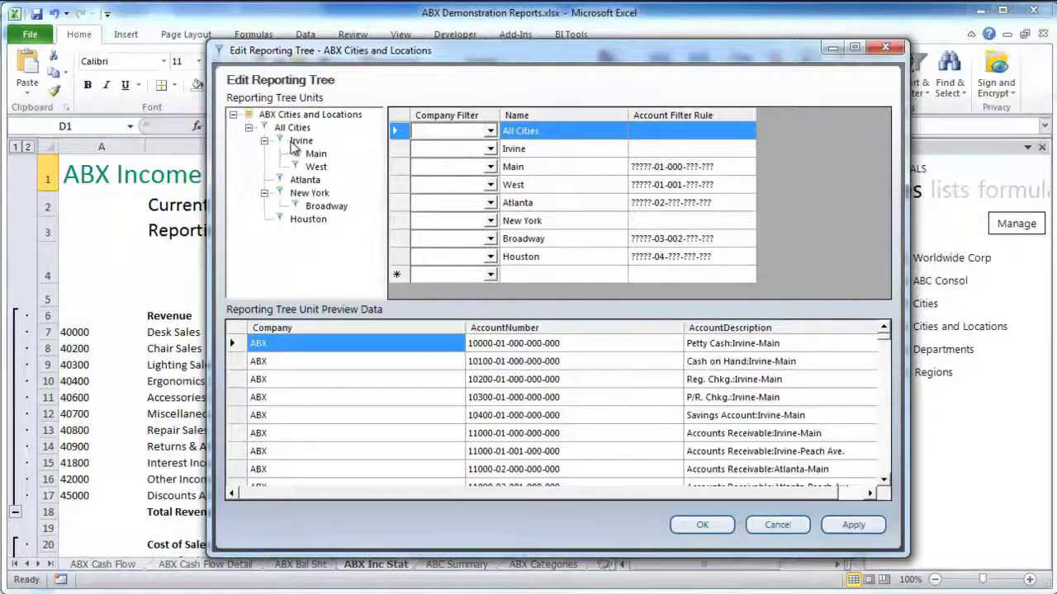
# Preview the accounts of reporting tree units such as Main and Atlanta, and close the reporting tree editor.
pyautogui.click(314, 155)
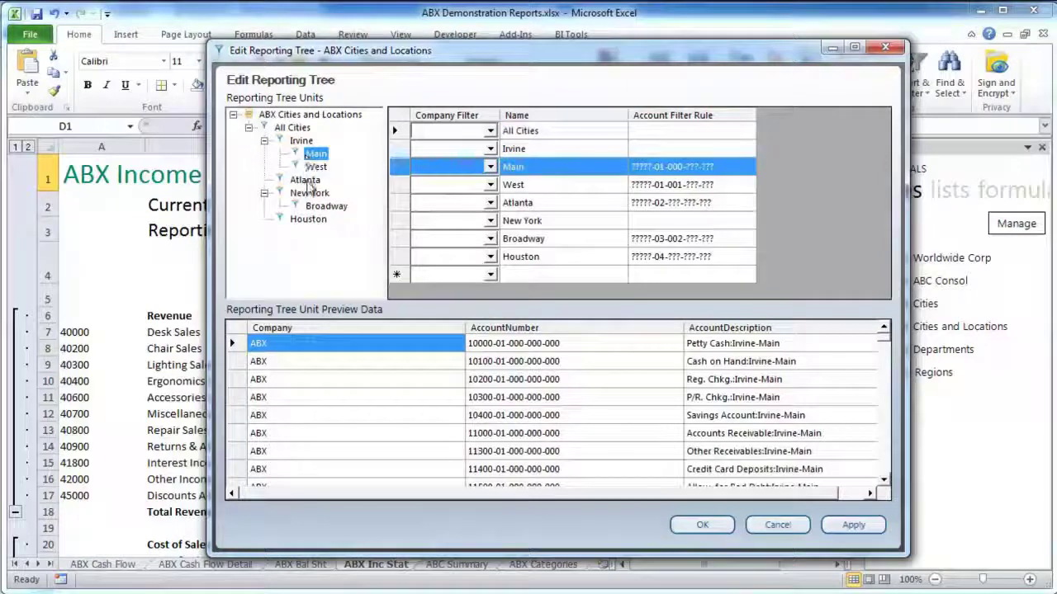
pyautogui.click(306, 181)
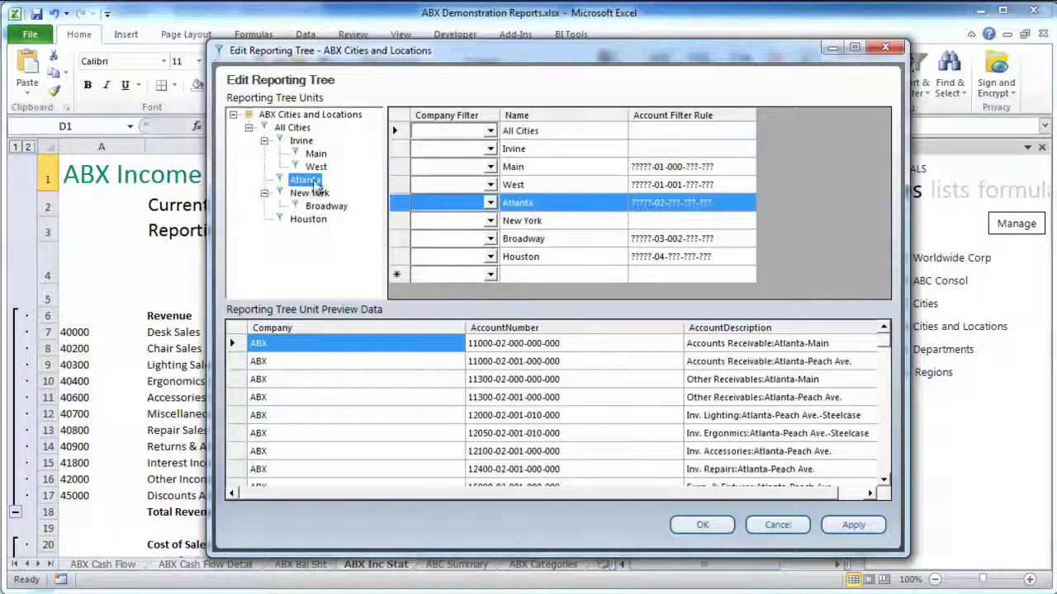
pyautogui.moveTo(318, 156); pyautogui.dragTo(318, 157)
pyautogui.moveTo(317, 205); pyautogui.dragTo(345, 210)
pyautogui.click(846, 522)
pyautogui.click(791, 527)
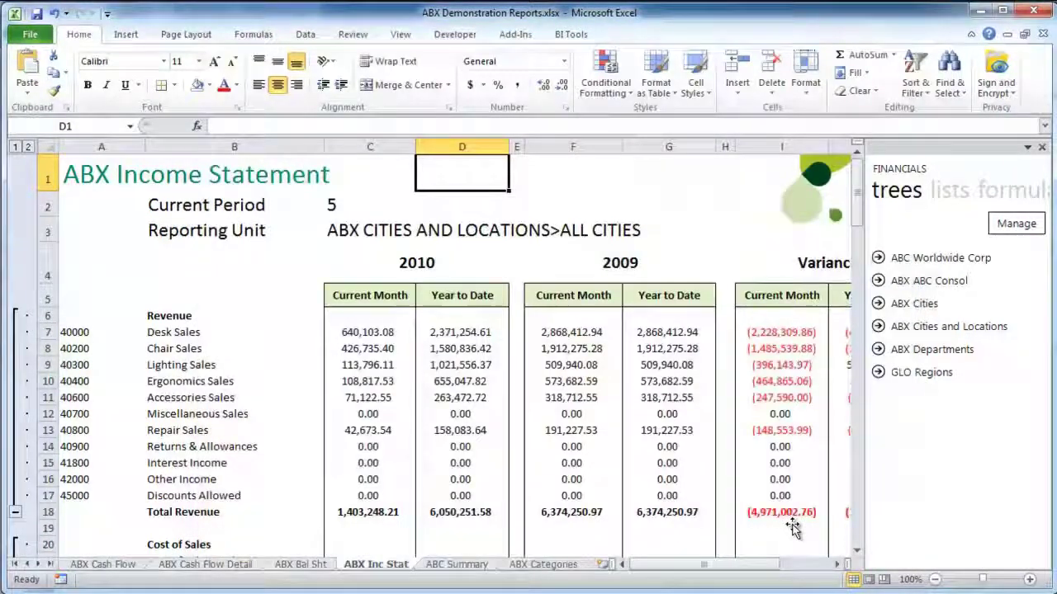
# Expand All Cities in the ABX Cities and Locations tree and place the Irvine unit in Reporting Unit cell C3.
pyautogui.click(919, 328)
pyautogui.click(876, 262)
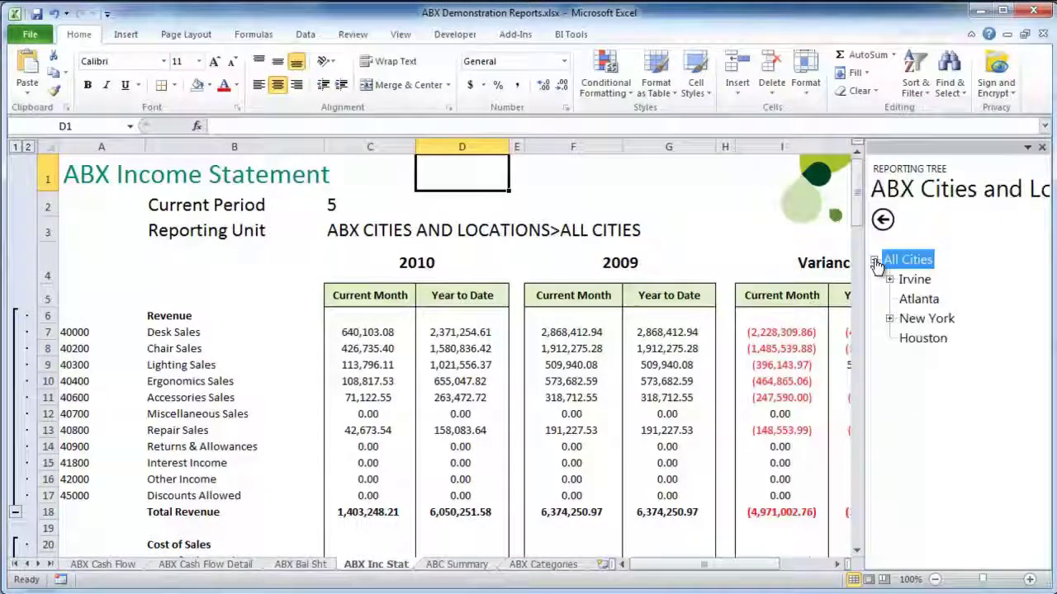
pyautogui.click(923, 280)
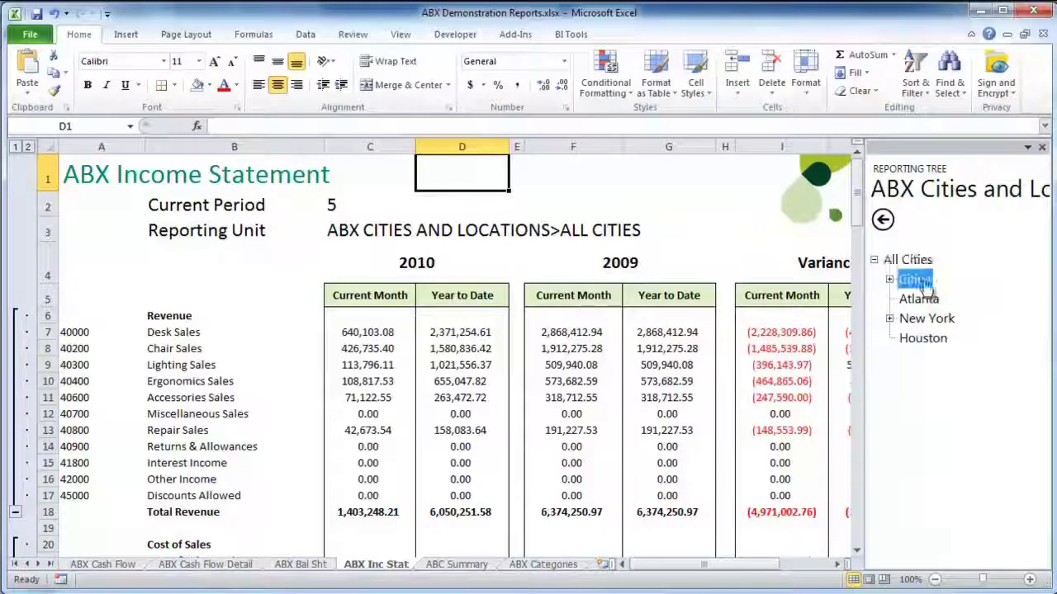
pyautogui.click(364, 231)
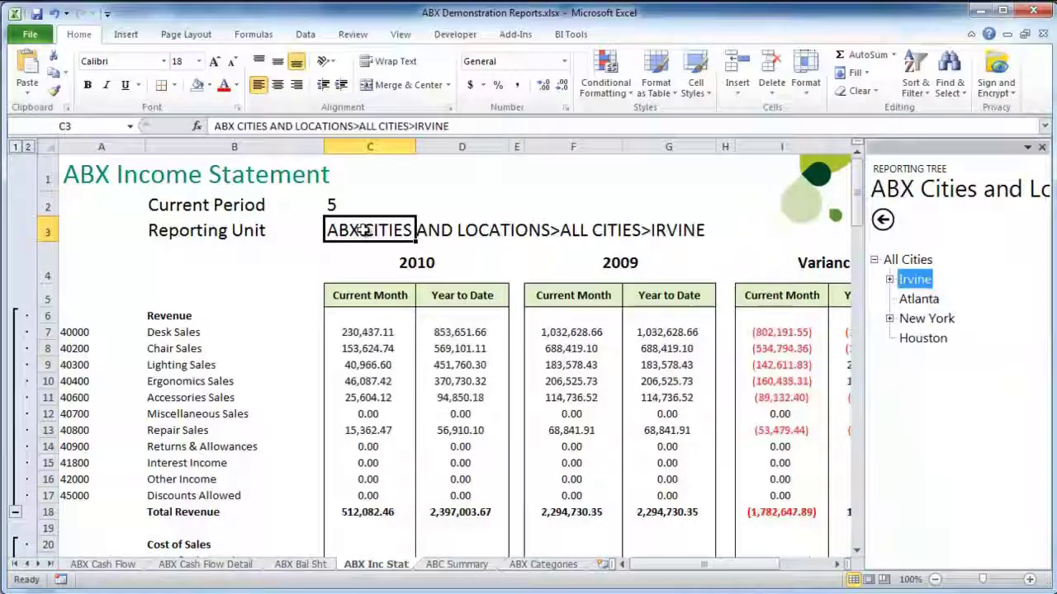
# Replace the reporting unit in C3 with Atlanta, New York and Houston in turn.
pyautogui.click(918, 299)
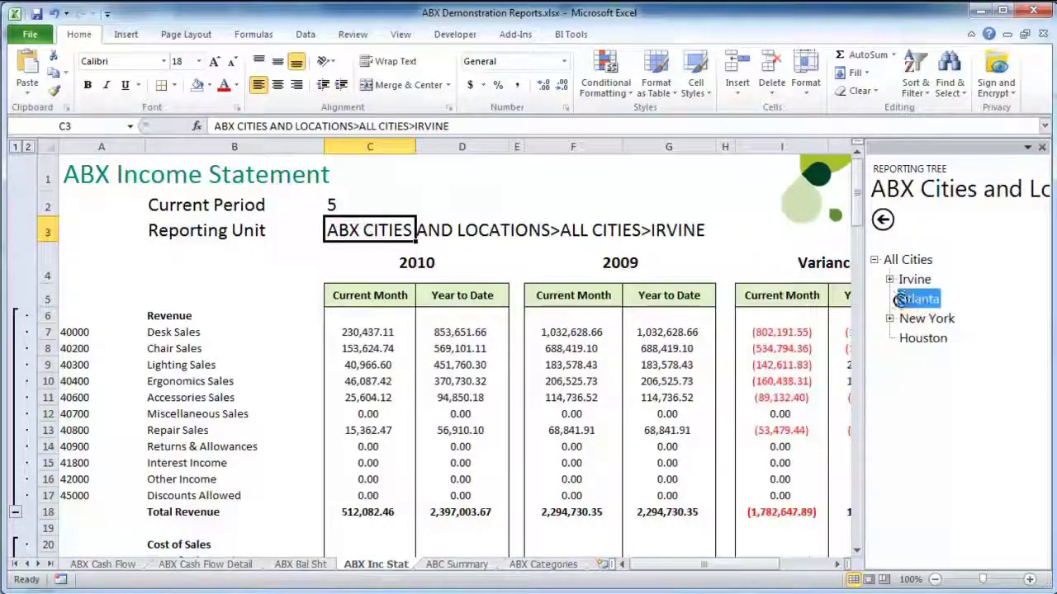
pyautogui.moveTo(390, 248); pyautogui.dragTo(387, 240)
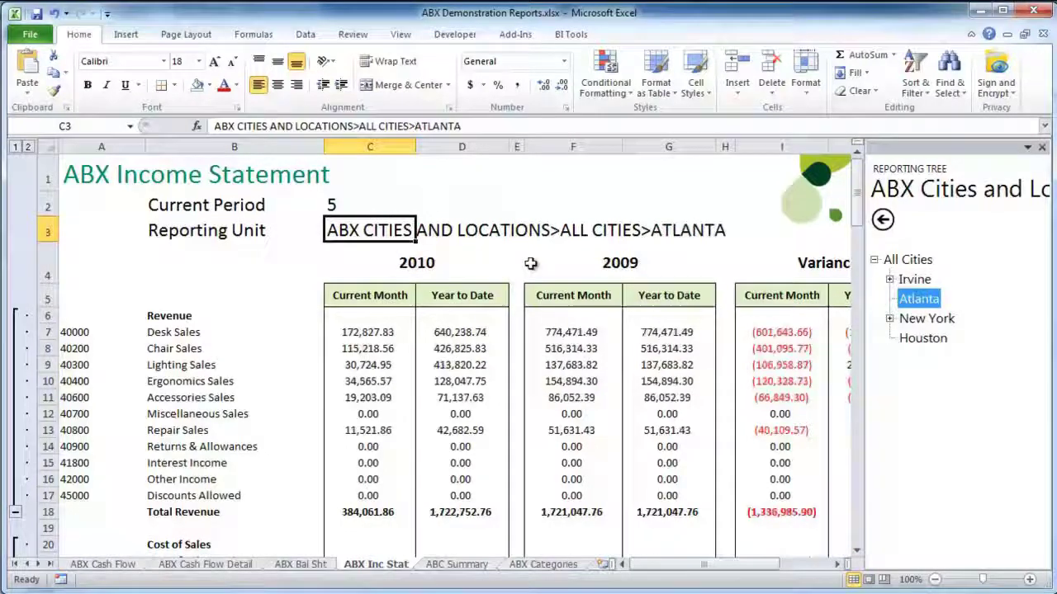
pyautogui.click(925, 318)
pyautogui.moveTo(925, 318); pyautogui.dragTo(383, 239)
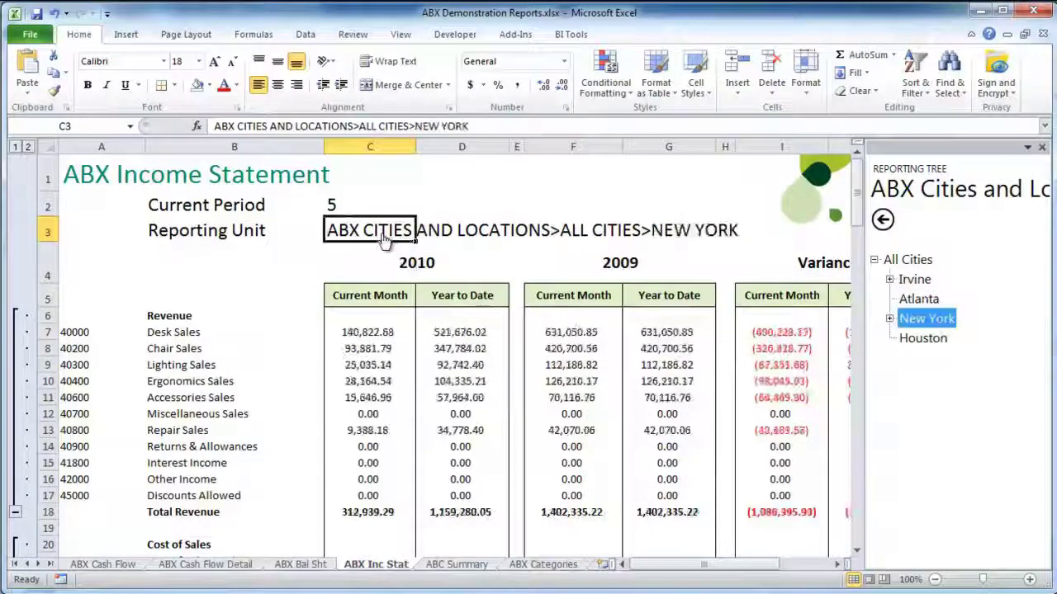
pyautogui.click(923, 339)
pyautogui.moveTo(926, 342); pyautogui.dragTo(391, 240)
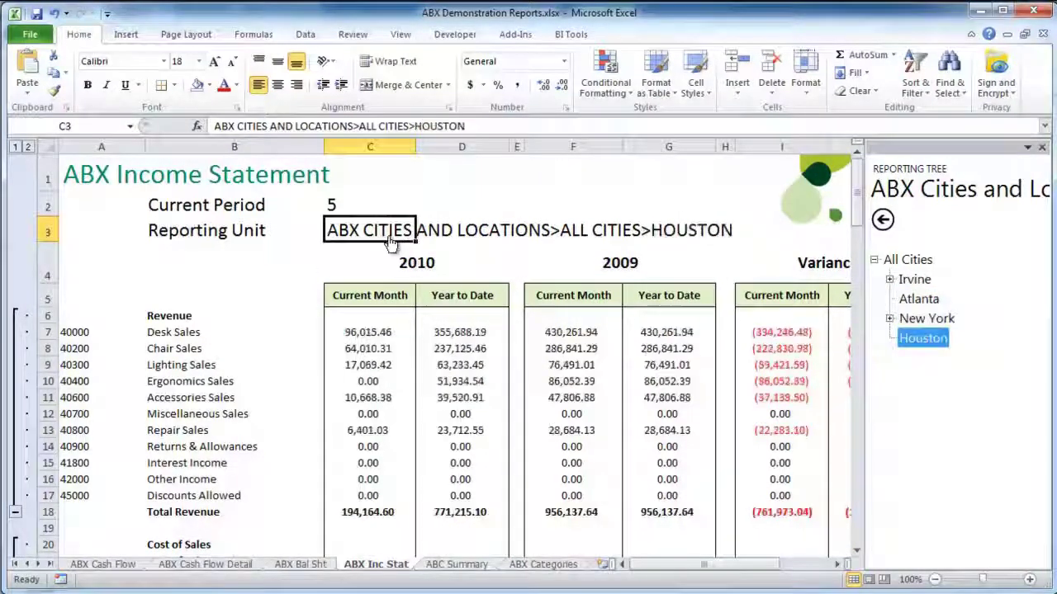
# Expand the Irvine unit in the reporting tree to list its locations.
pyautogui.click(914, 280)
pyautogui.click(889, 279)
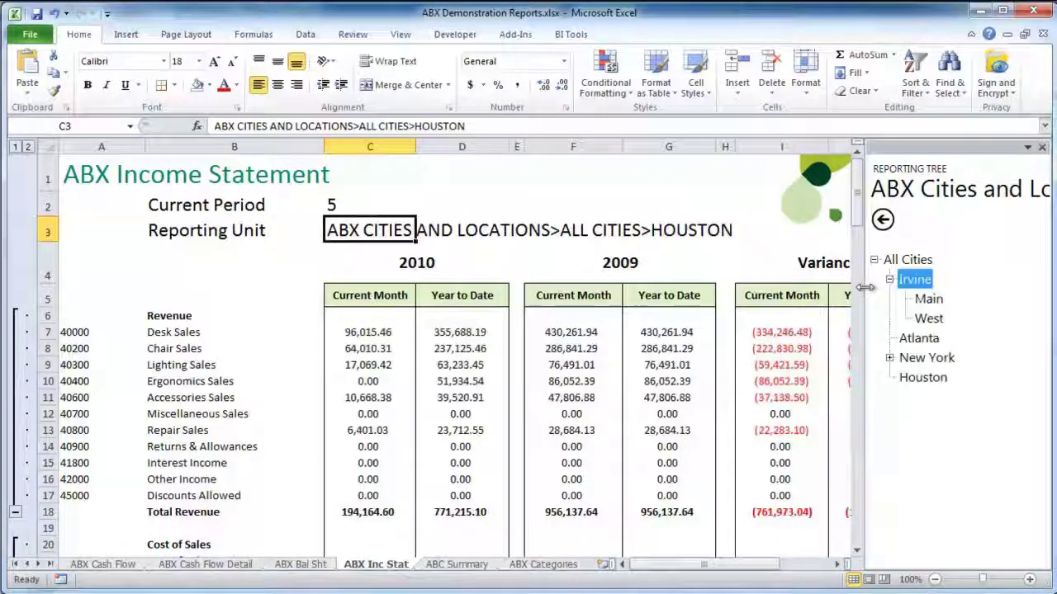